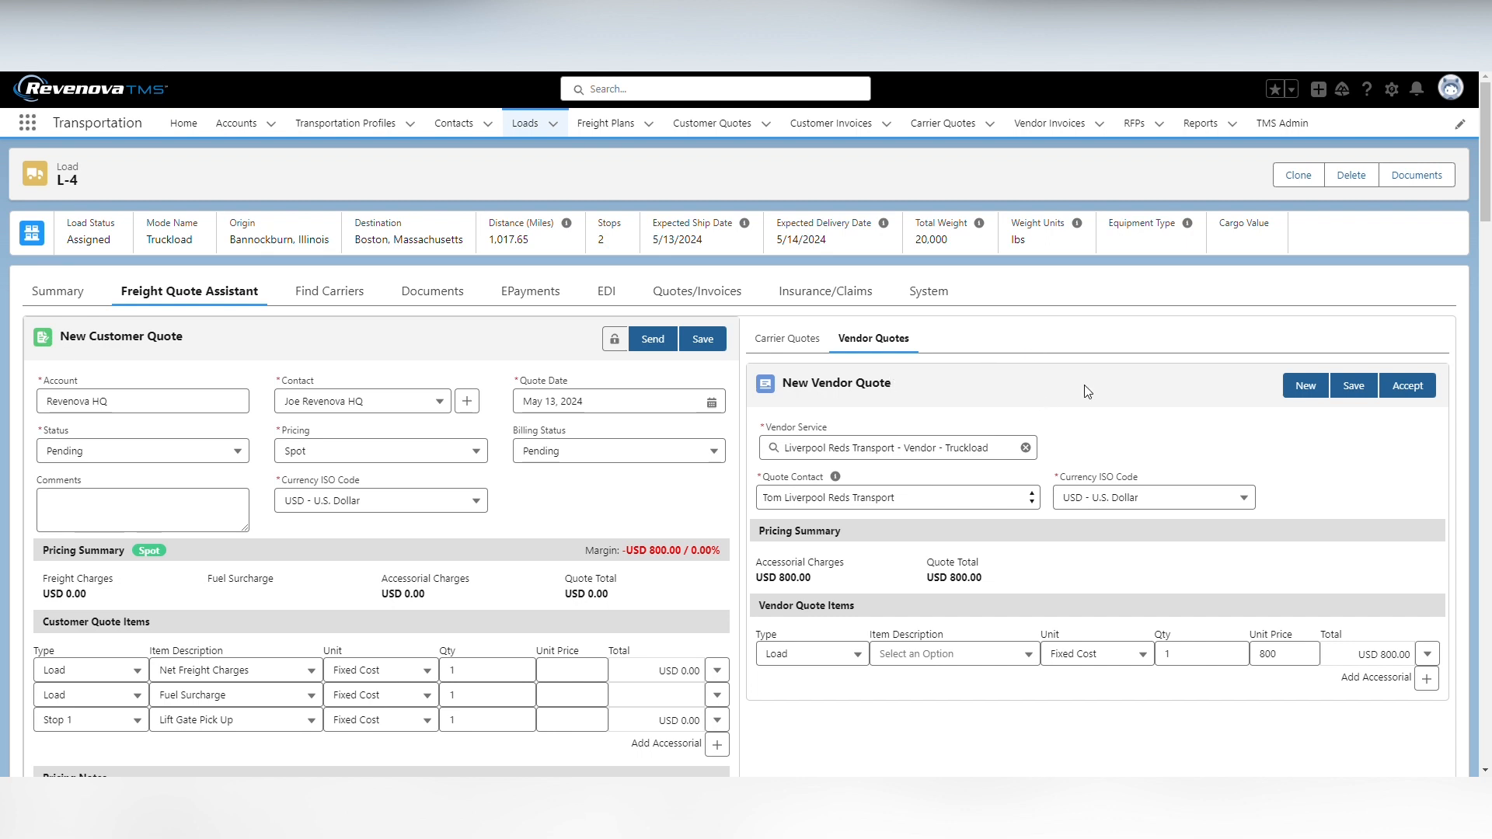
scroll(1056, 370, down, 1)
scroll(1056, 369, down, 1)
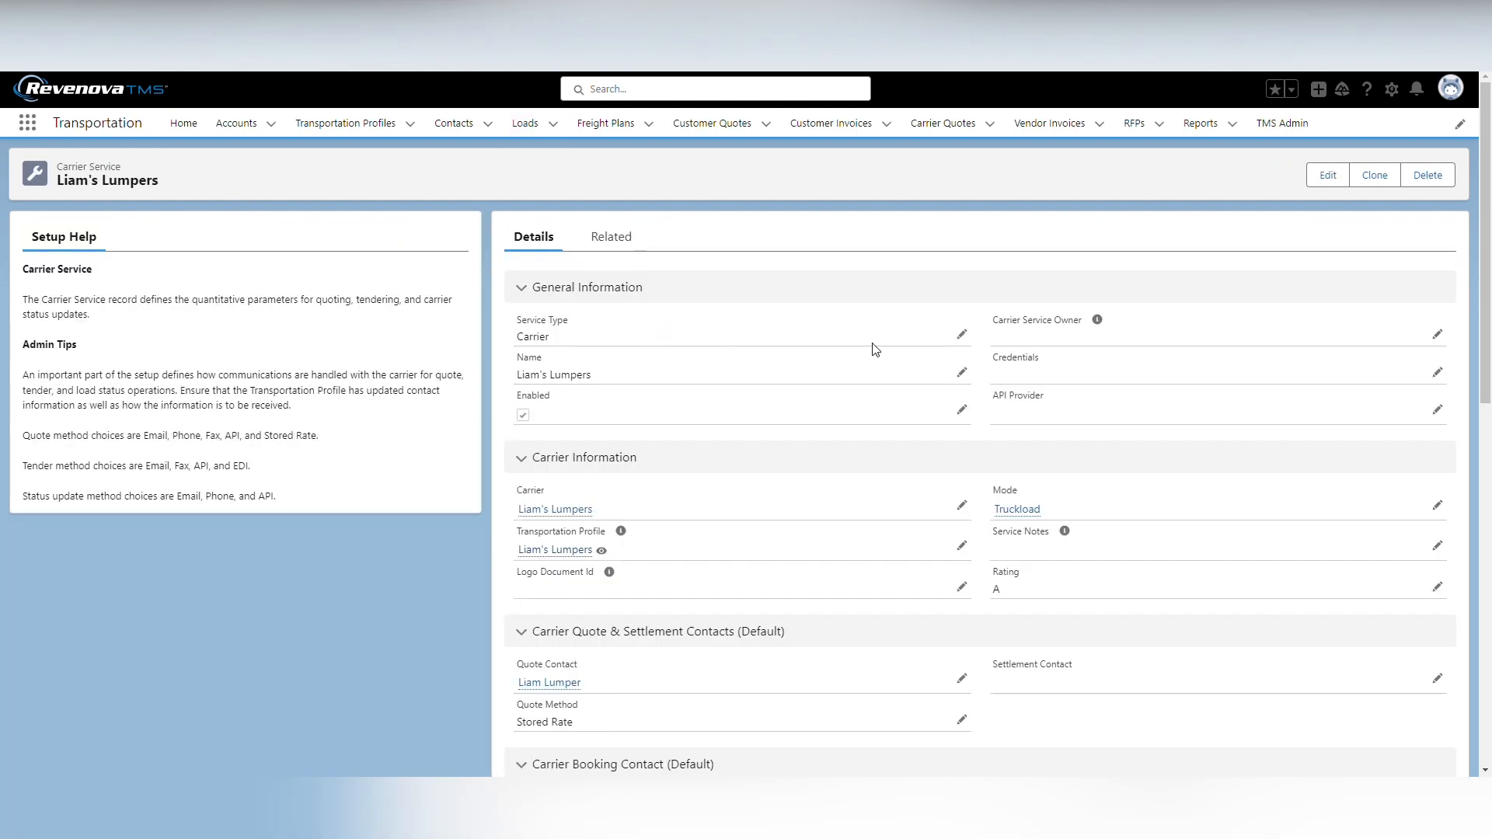
- Change the service type of the Liam's Lumpers carrier service to Vendor and save the record
click(962, 334)
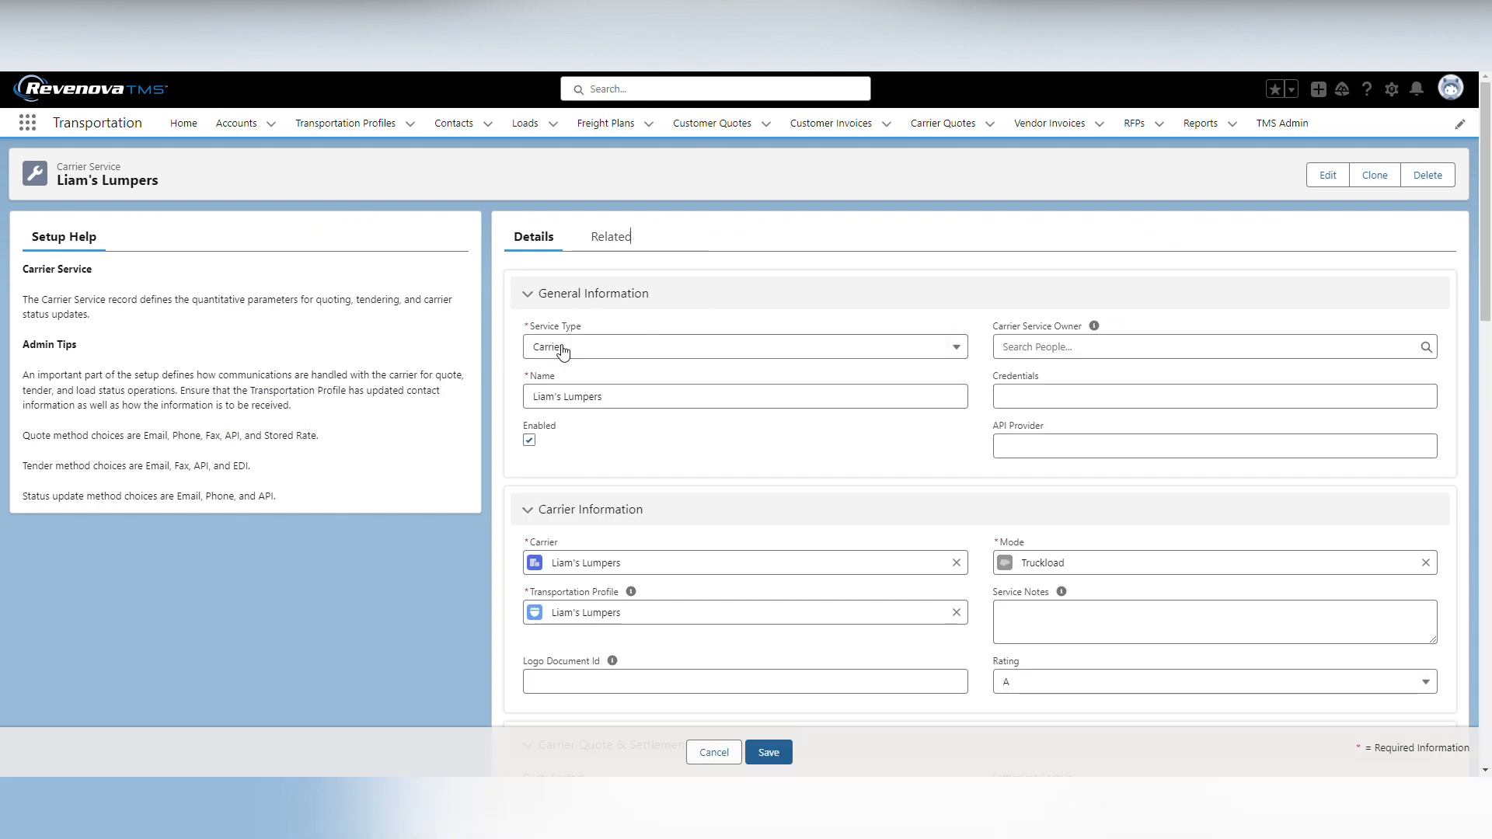
click(561, 346)
click(606, 426)
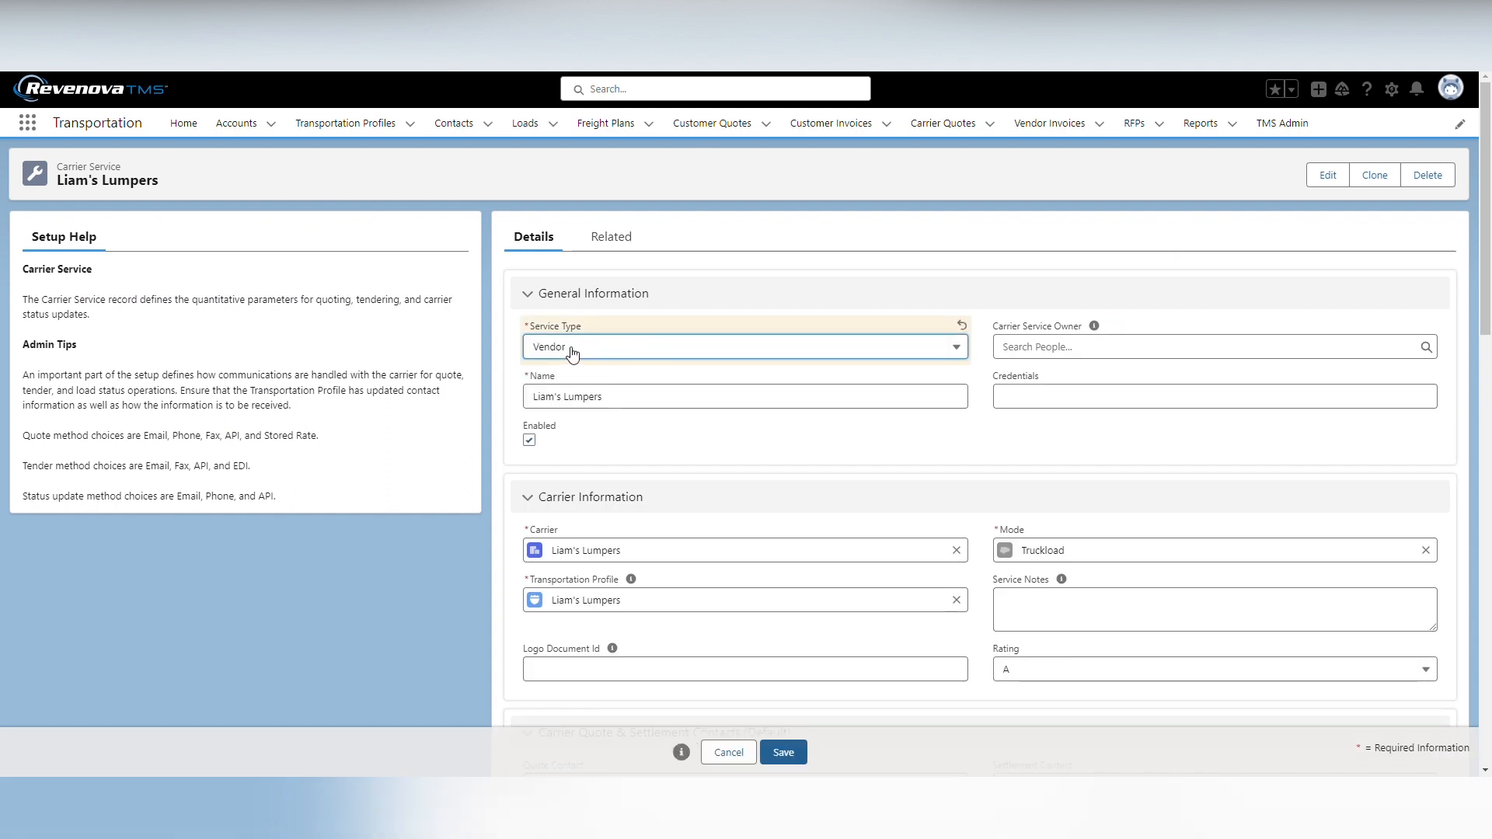
click(783, 752)
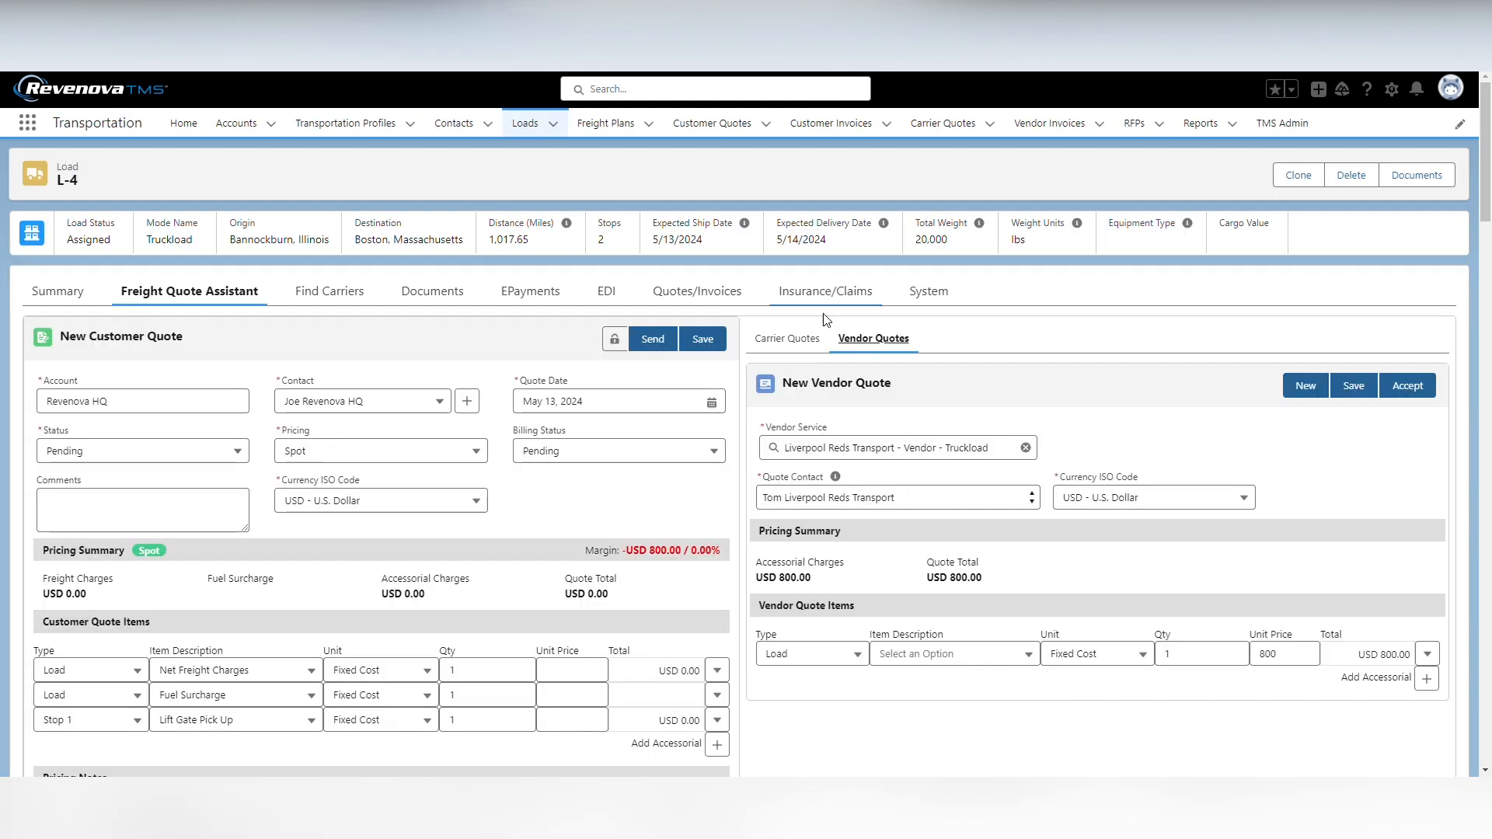
- Start a new vendor quote on load L-4 for the vendor service Liam's Lumpers and select the vendor's quote contact
click(1302, 386)
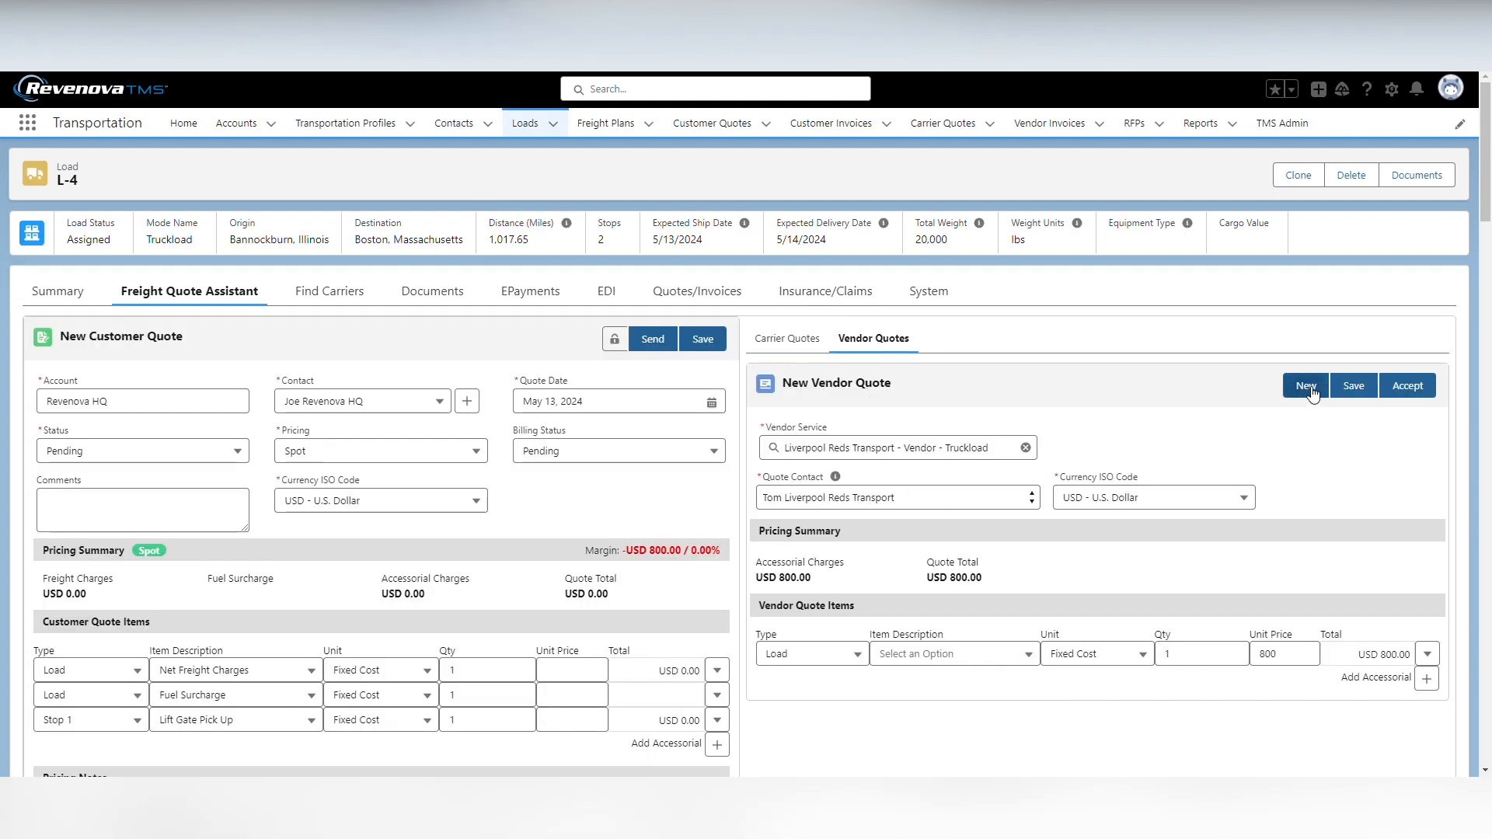
text(Lump)
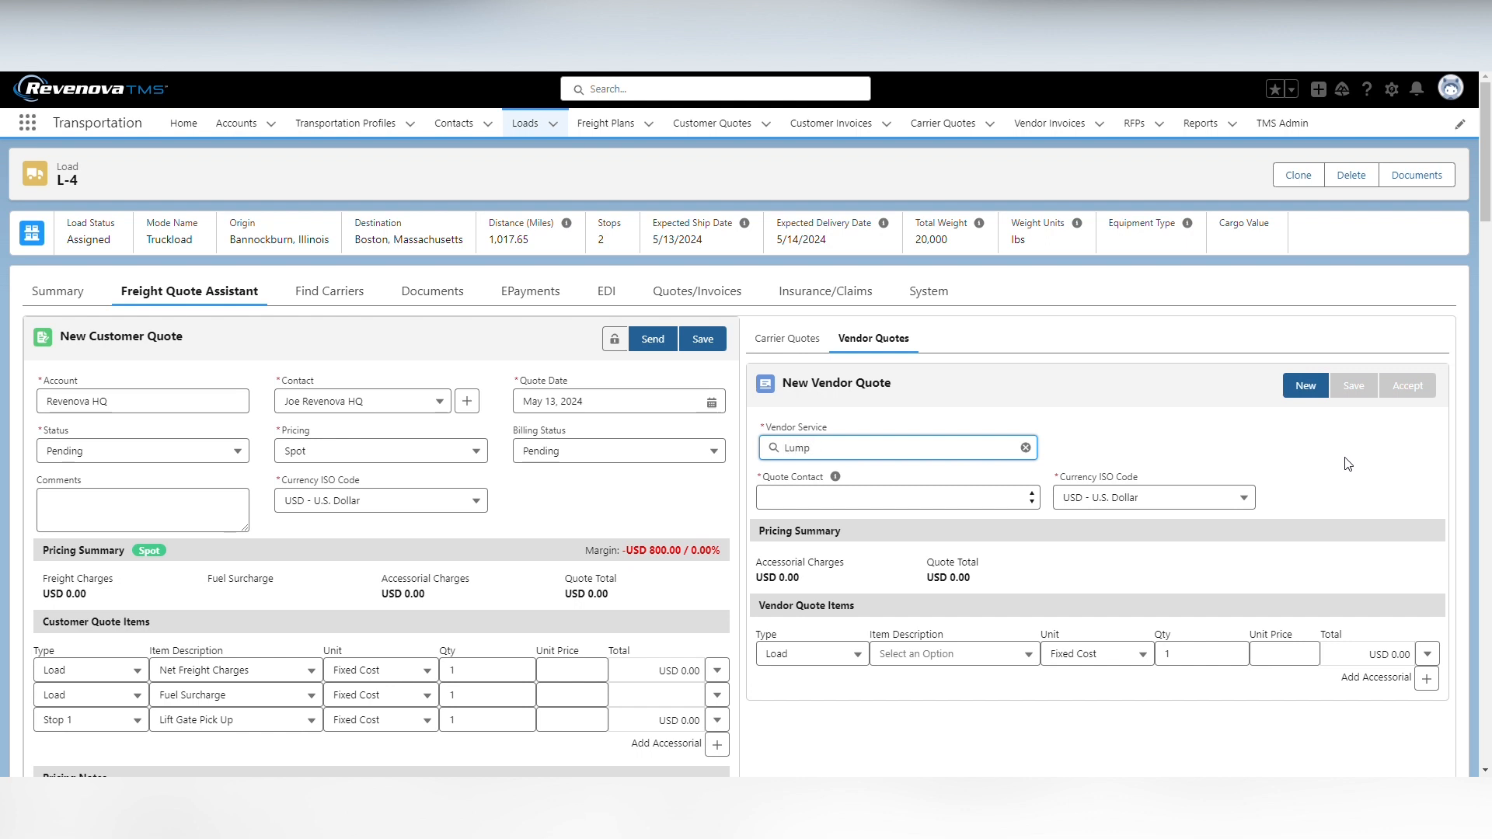
text(m's)
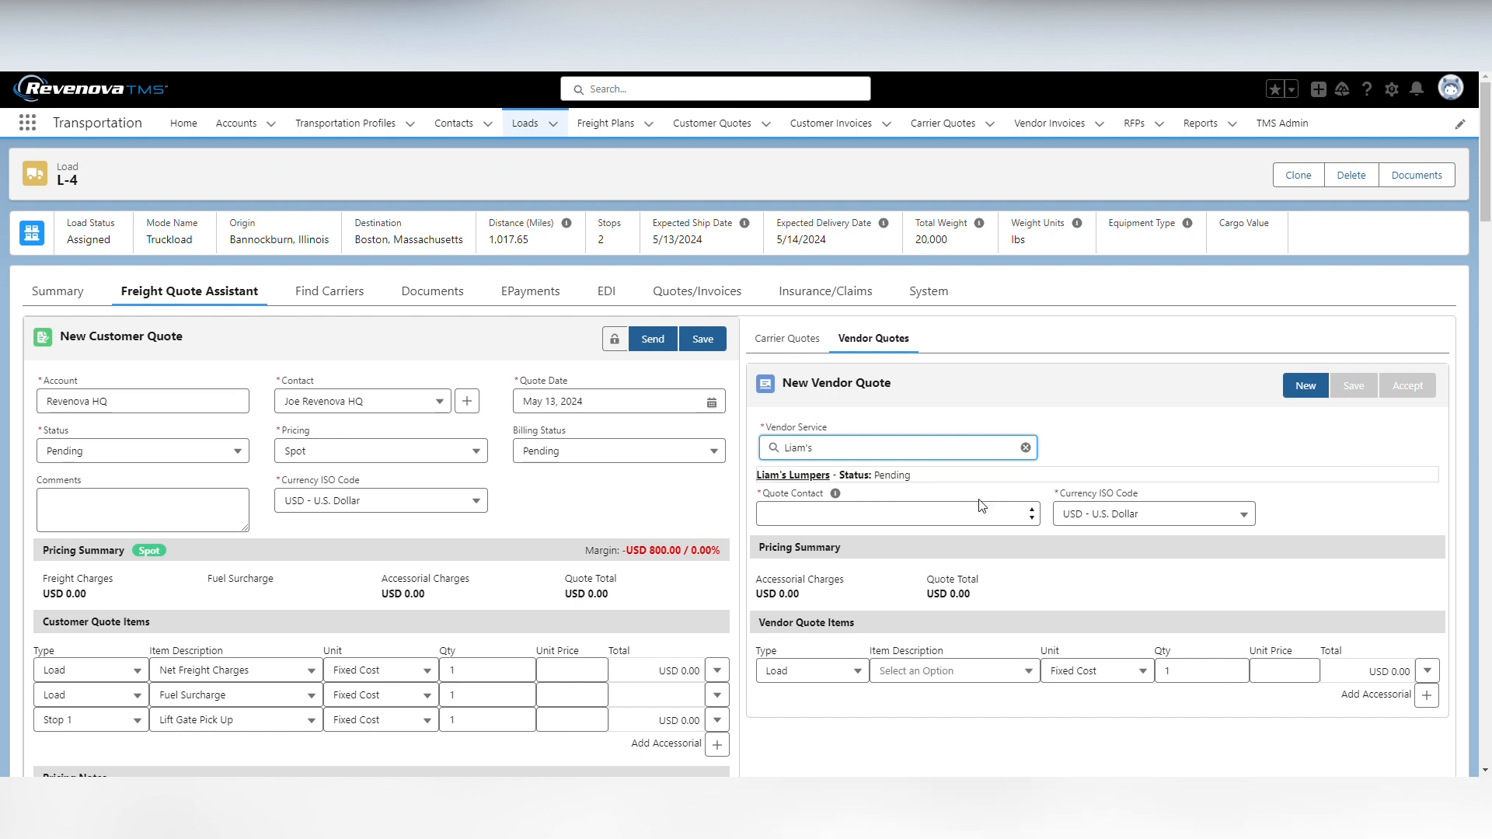
click(903, 476)
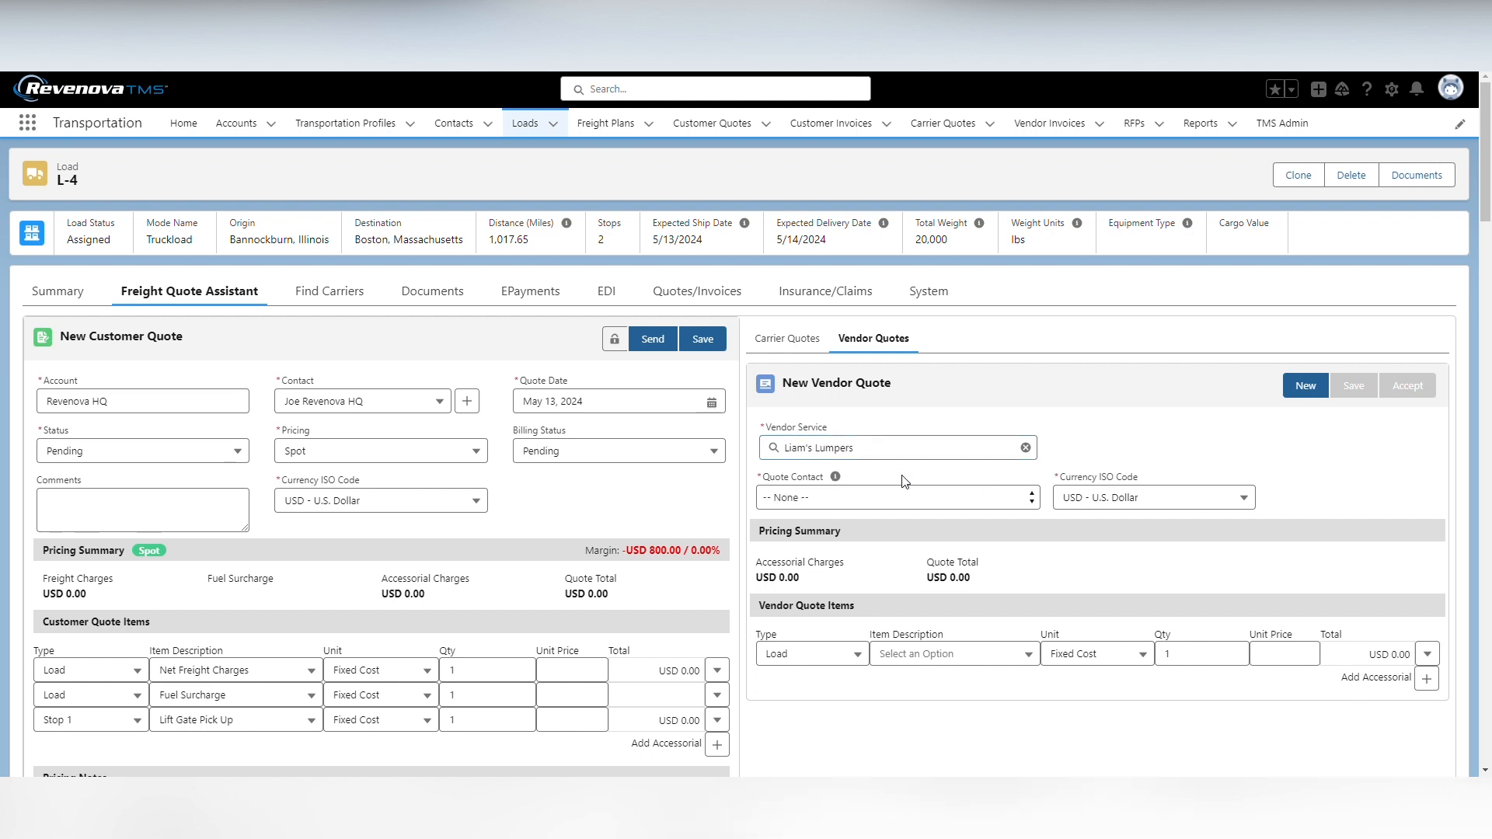
click(852, 503)
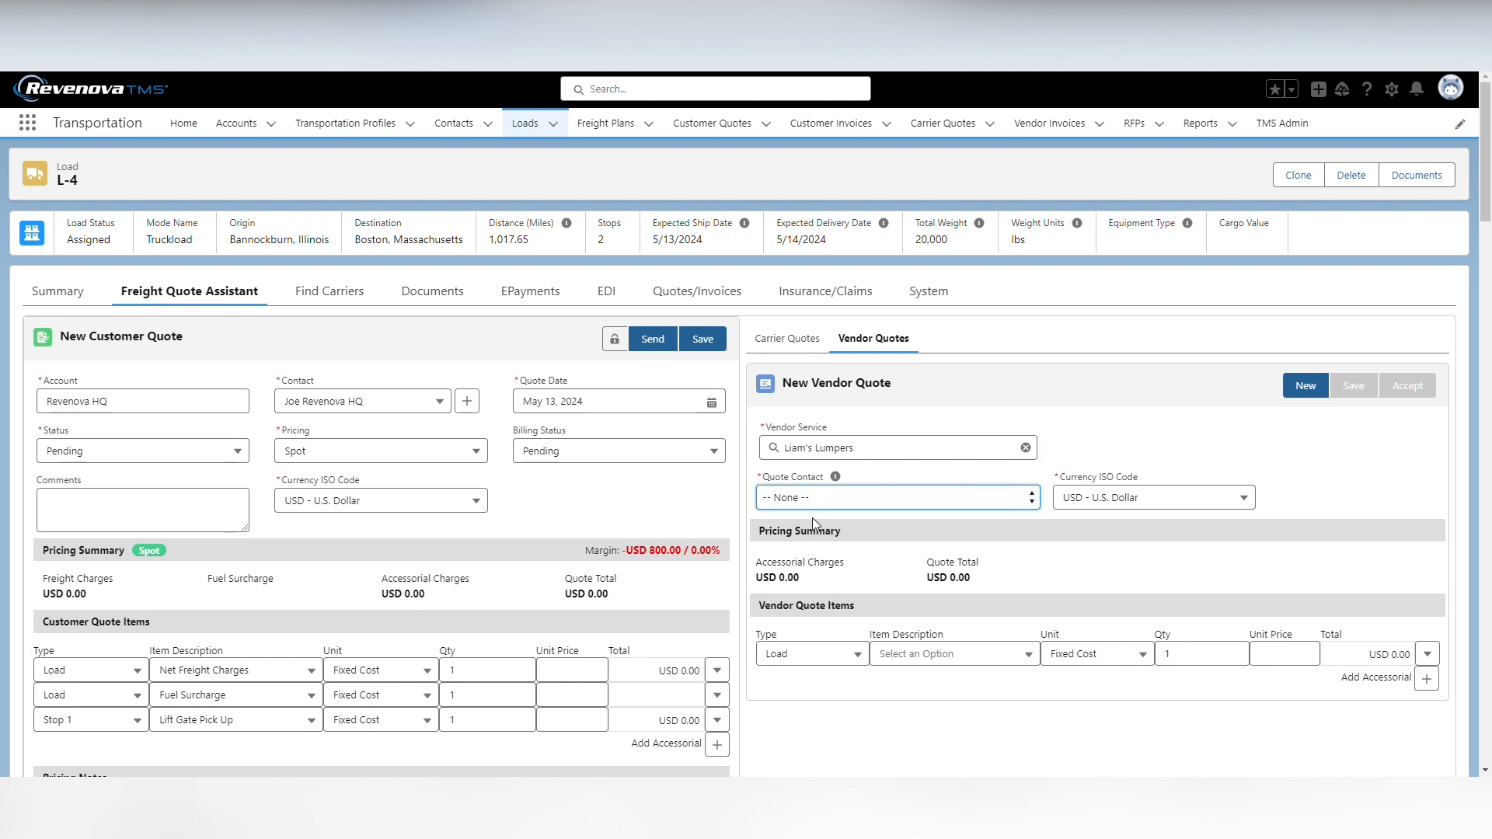
key(Down)
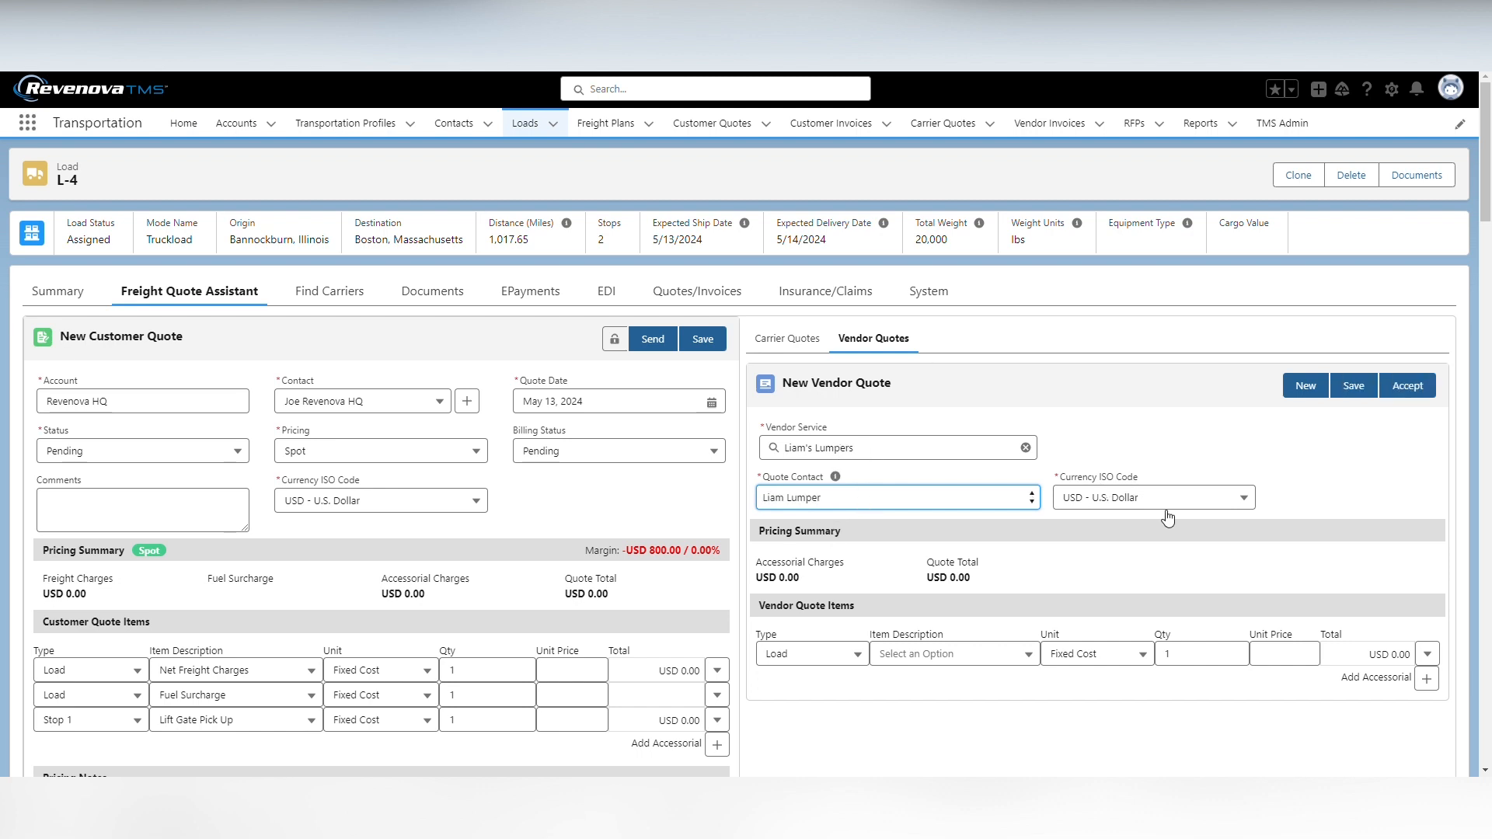
- Set the vendor quote item to Blind Shipments with a unit price of 100 and accept the quote
scroll(1136, 582, down, 1)
click(1283, 577)
click(918, 582)
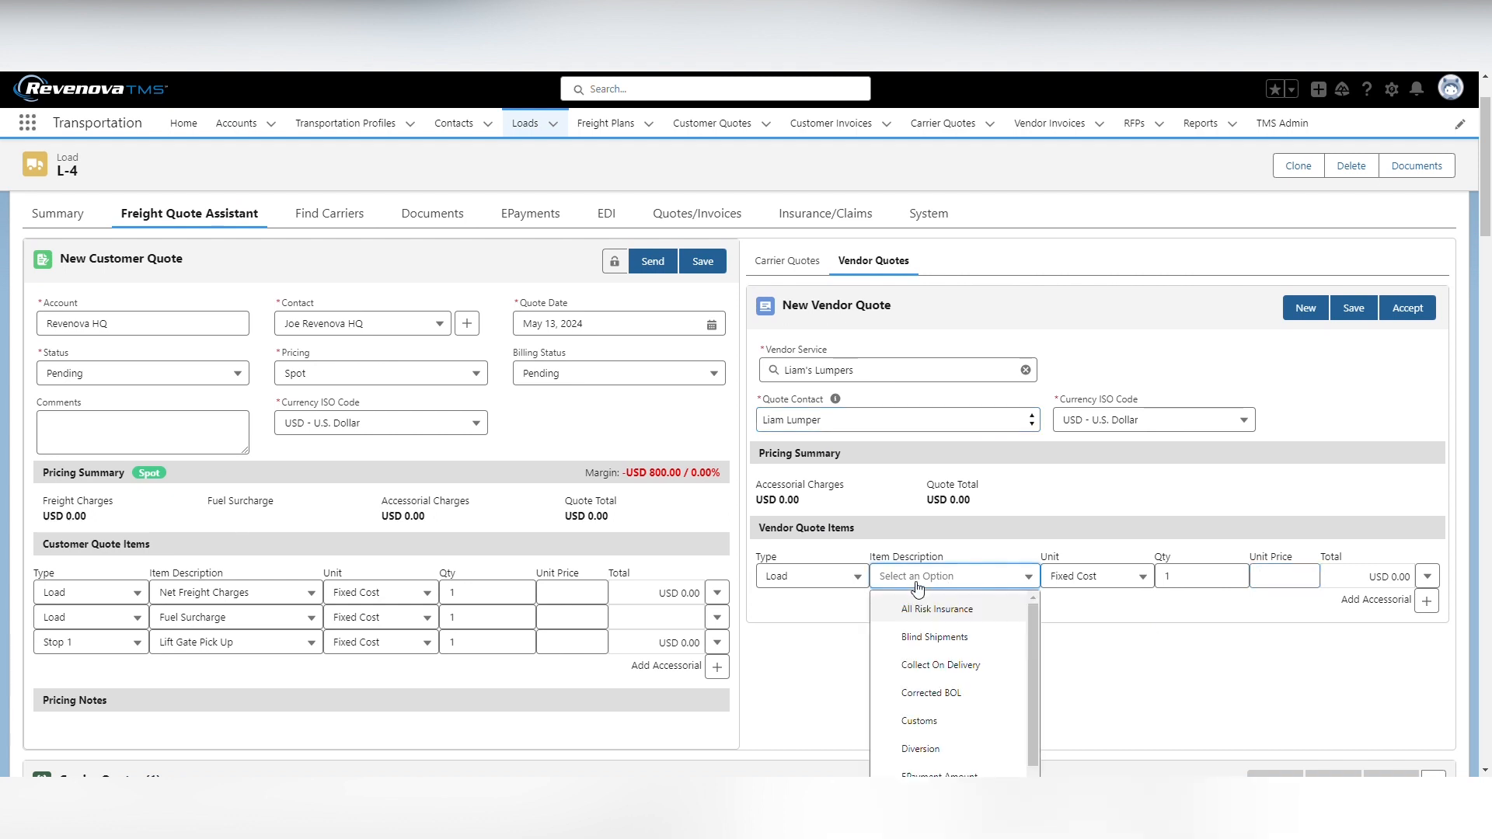
click(953, 639)
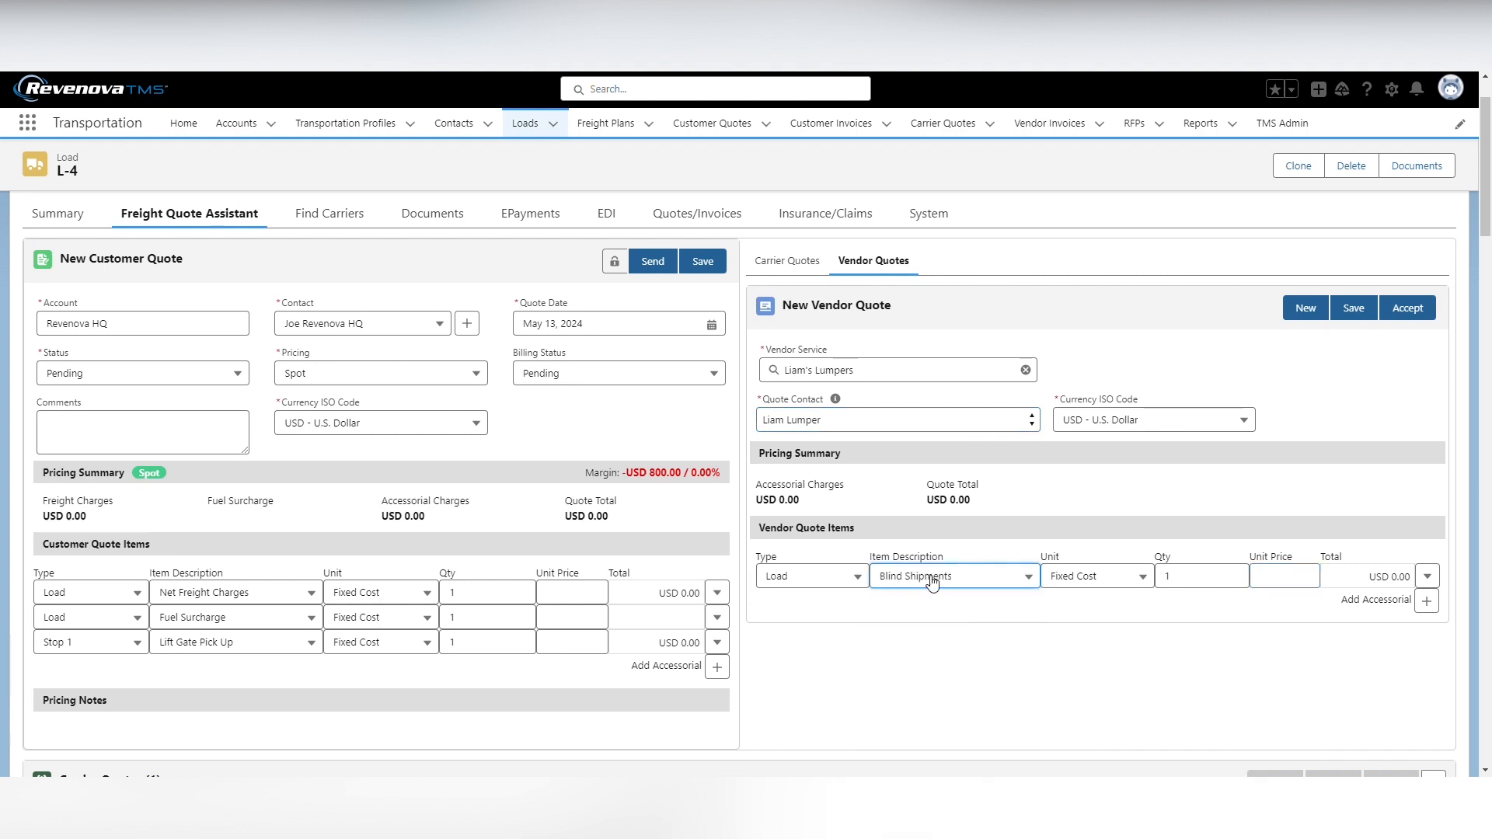
click(1290, 577)
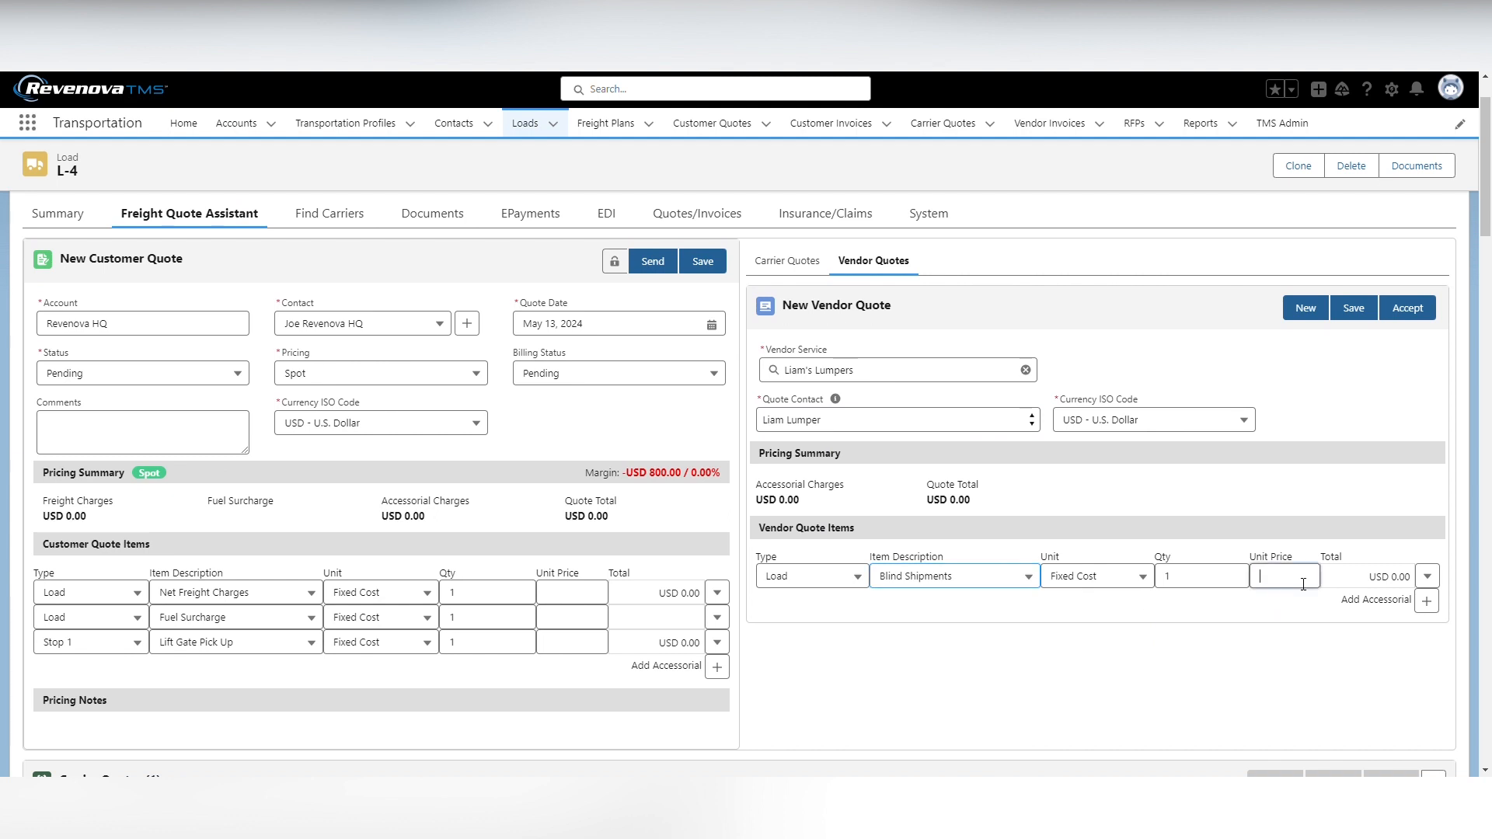
text(100)
click(1410, 325)
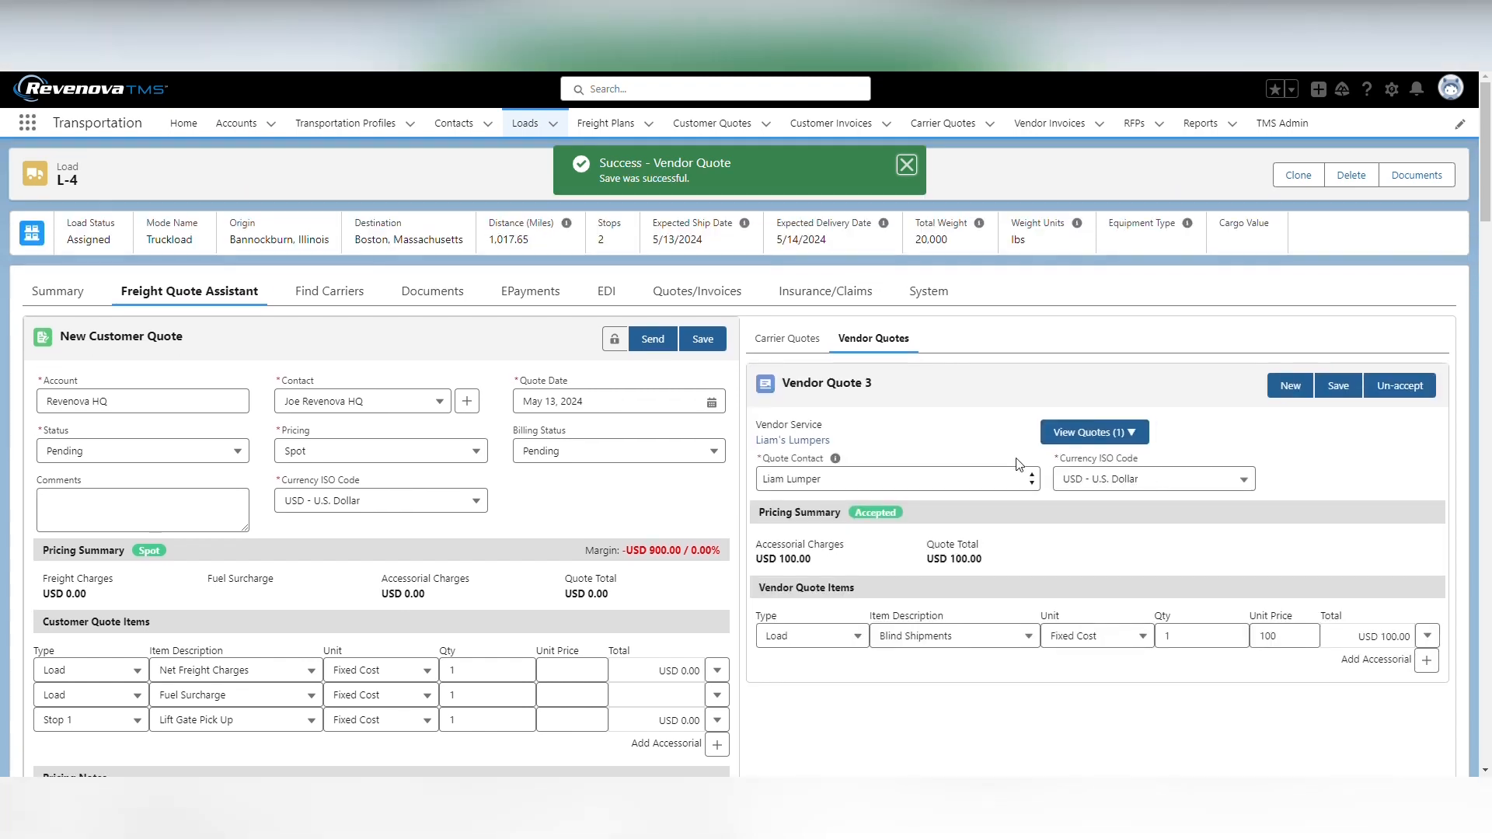
- Review load L-4's carrier quote and the Carrier Only figures in its Financial Summary
click(817, 340)
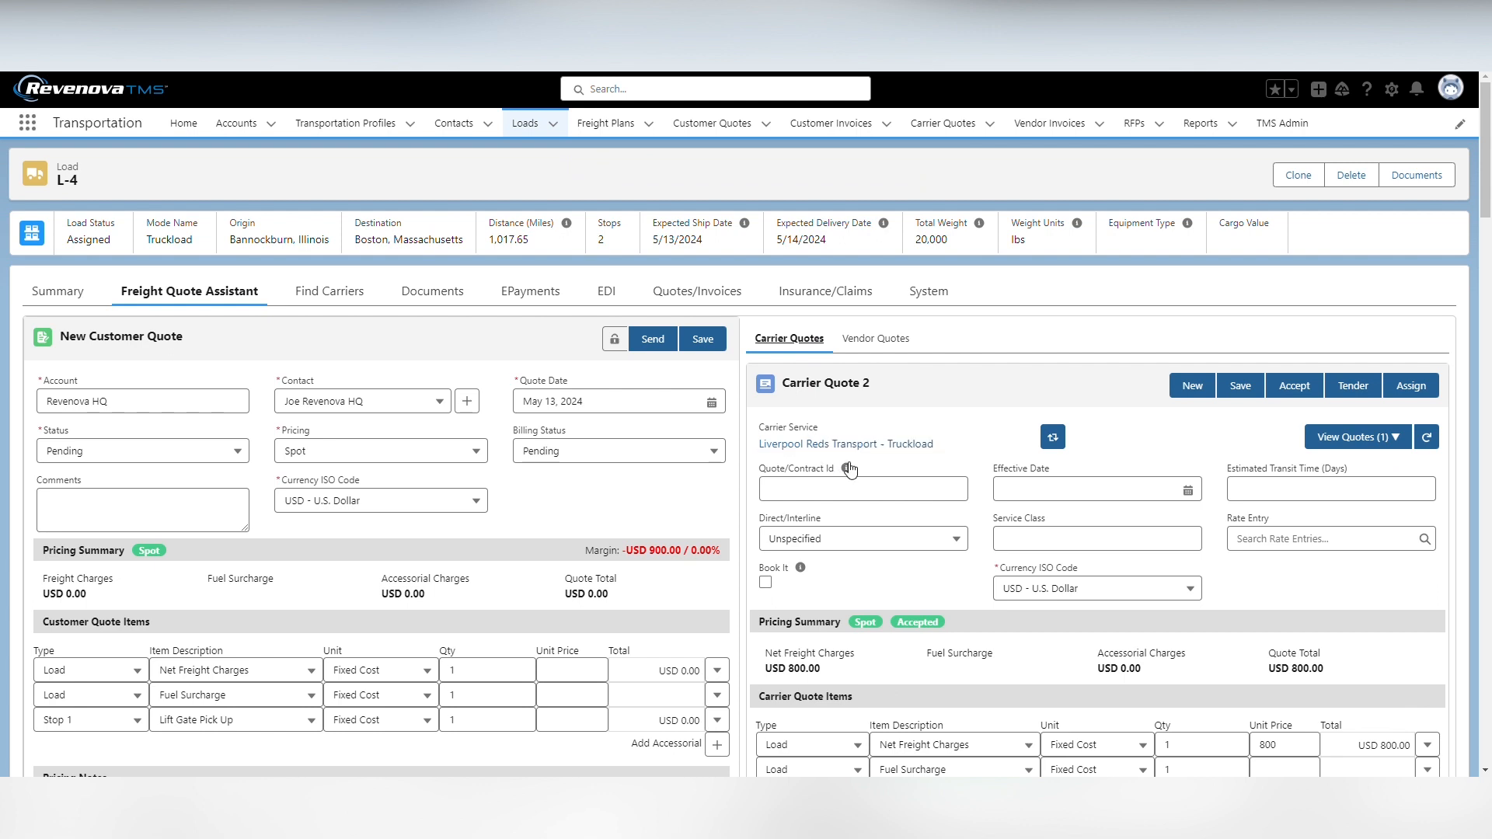
click(58, 291)
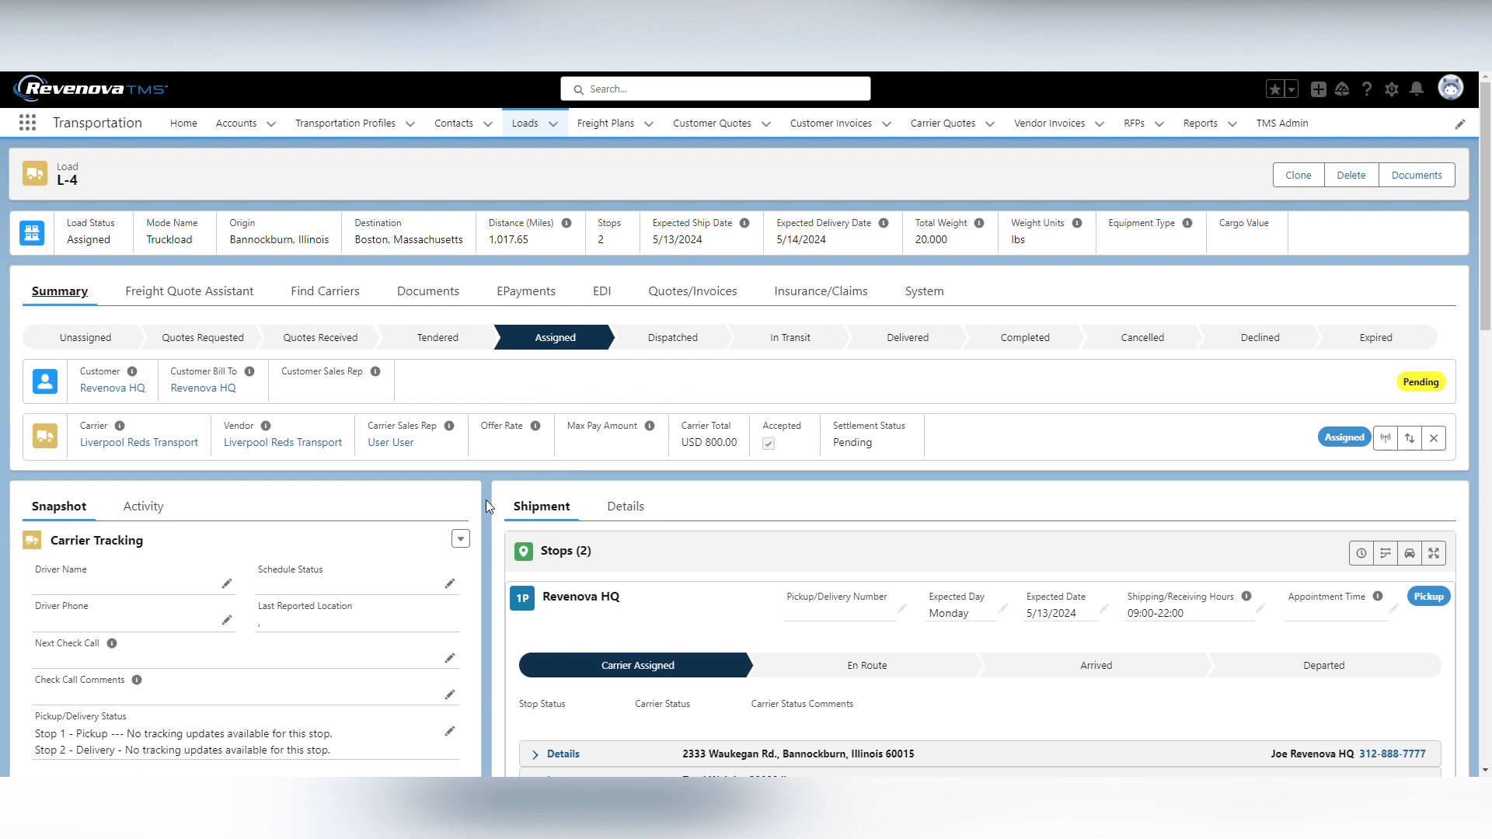
scroll(488, 470, down, 5)
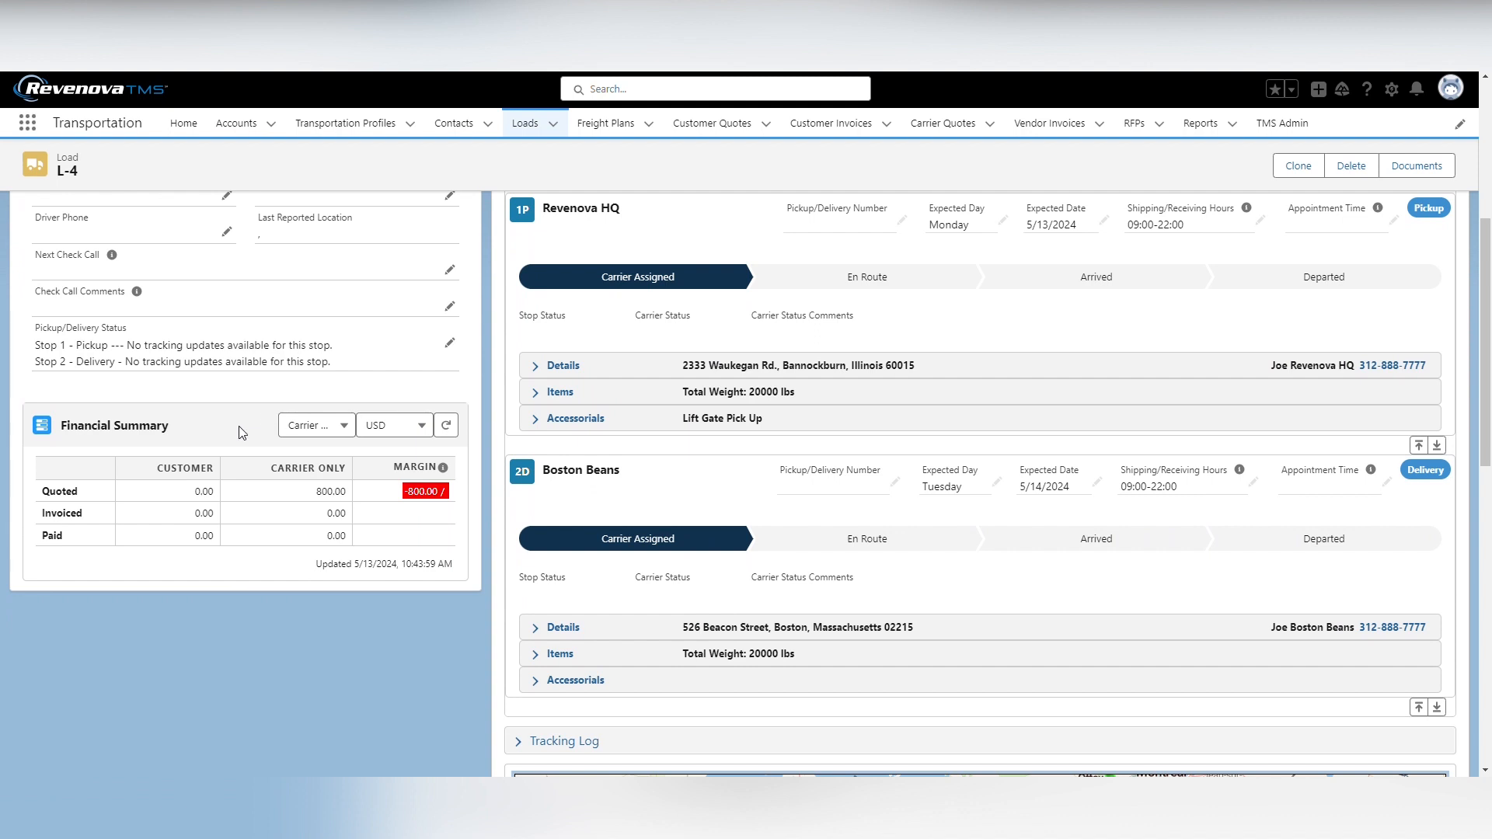
click(312, 429)
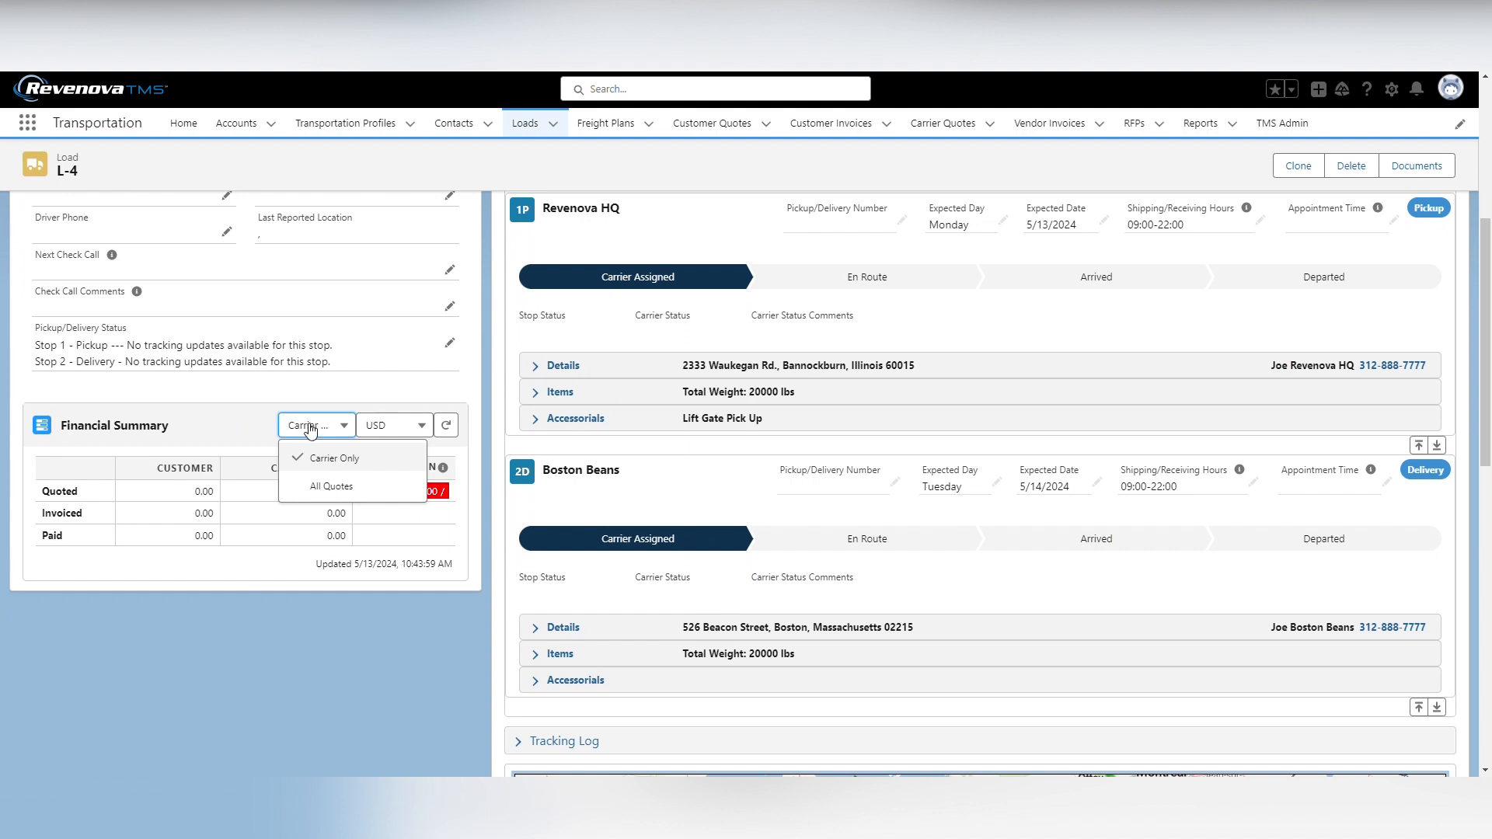
click(345, 460)
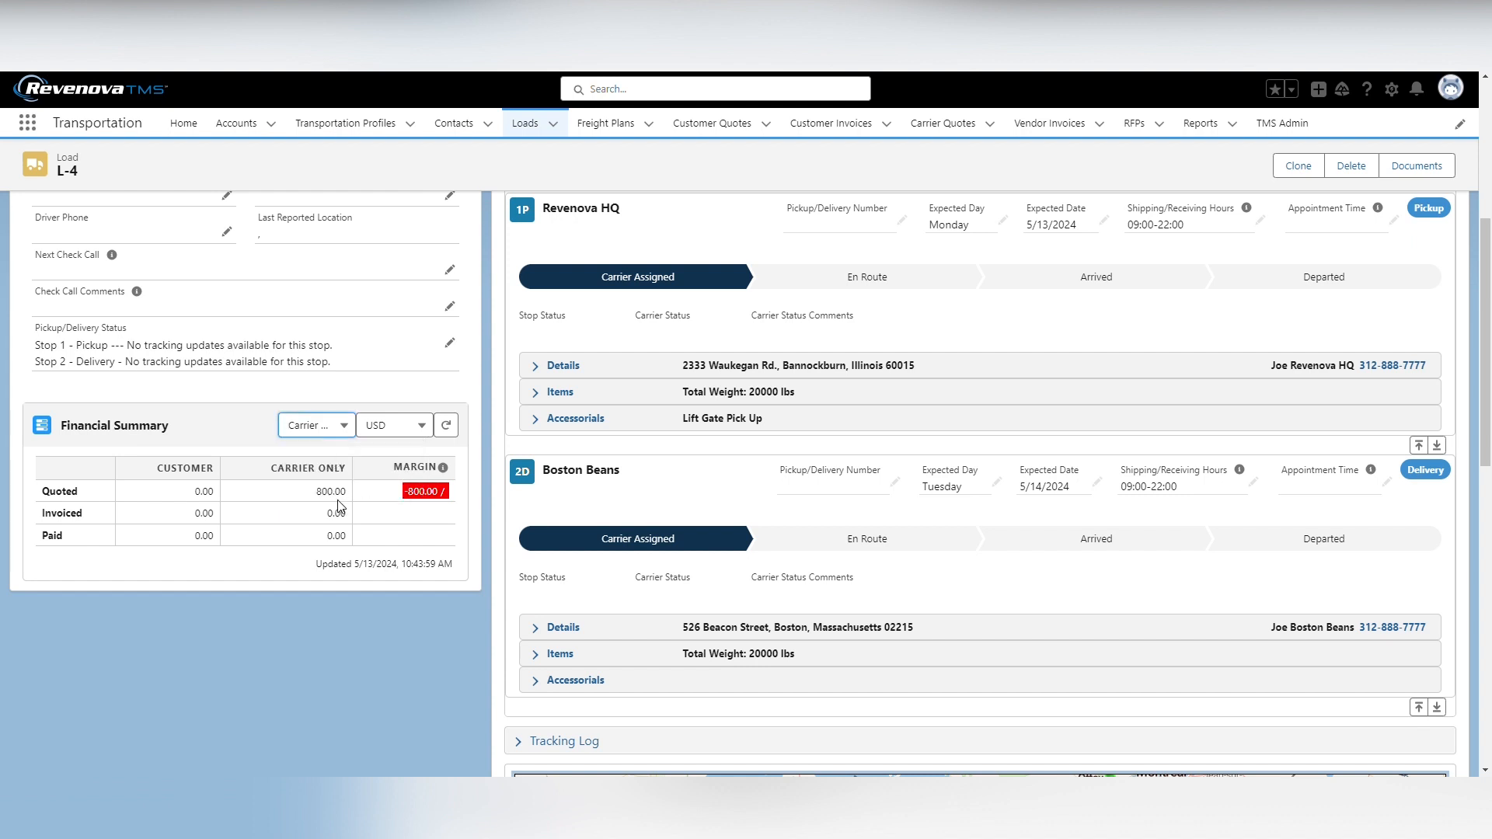
- Switch load L-4's Financial Summary to All Quotes to check the total cost and margin
click(318, 427)
click(334, 486)
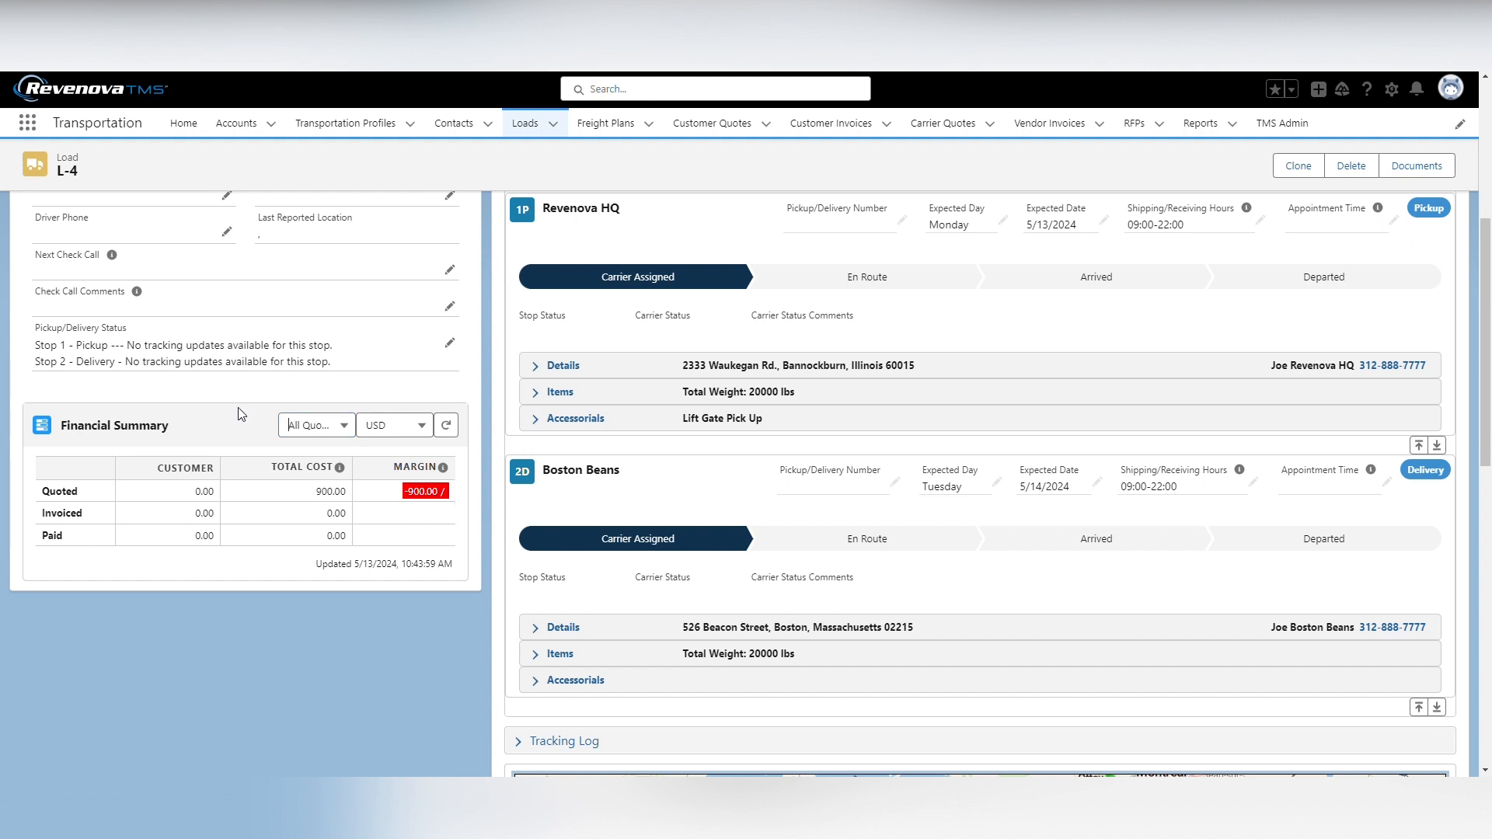
mouse_move(342, 472)
scroll(322, 661, up, 10)
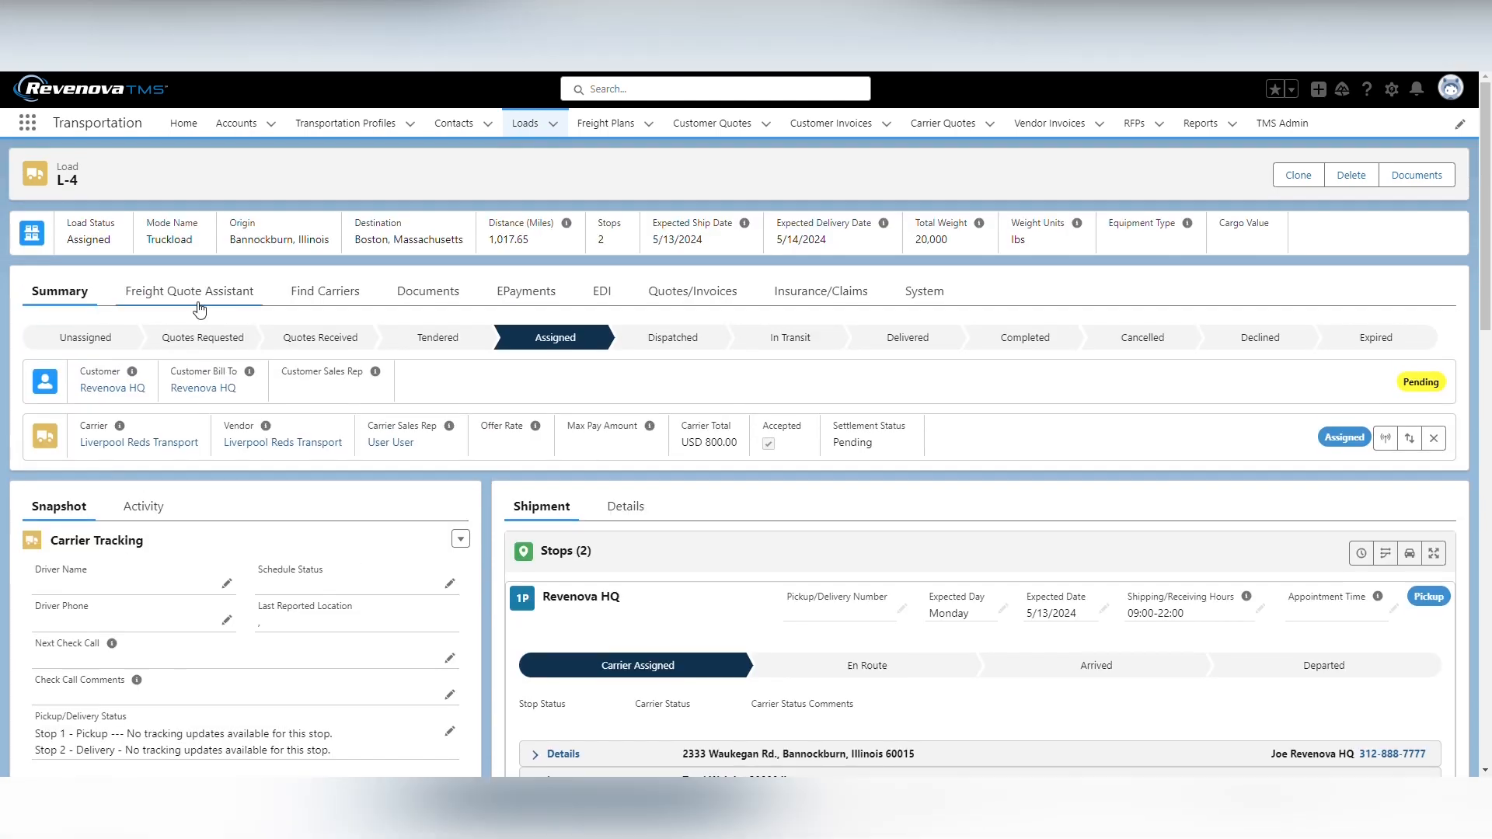
- Review load L-3's carrier quote in the Freight Quote Assistant and return to the load's summary
click(191, 295)
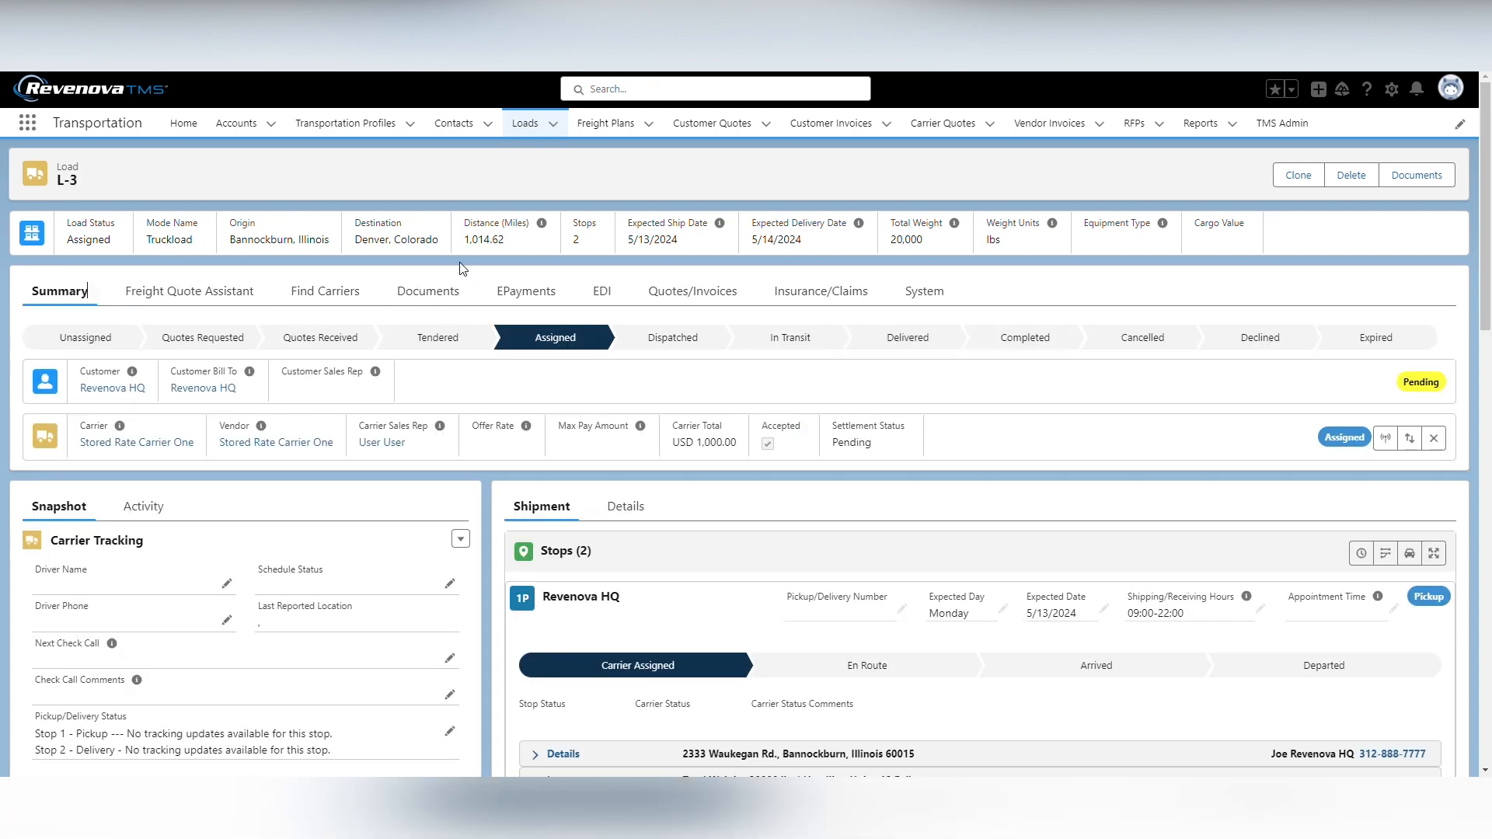
click(203, 292)
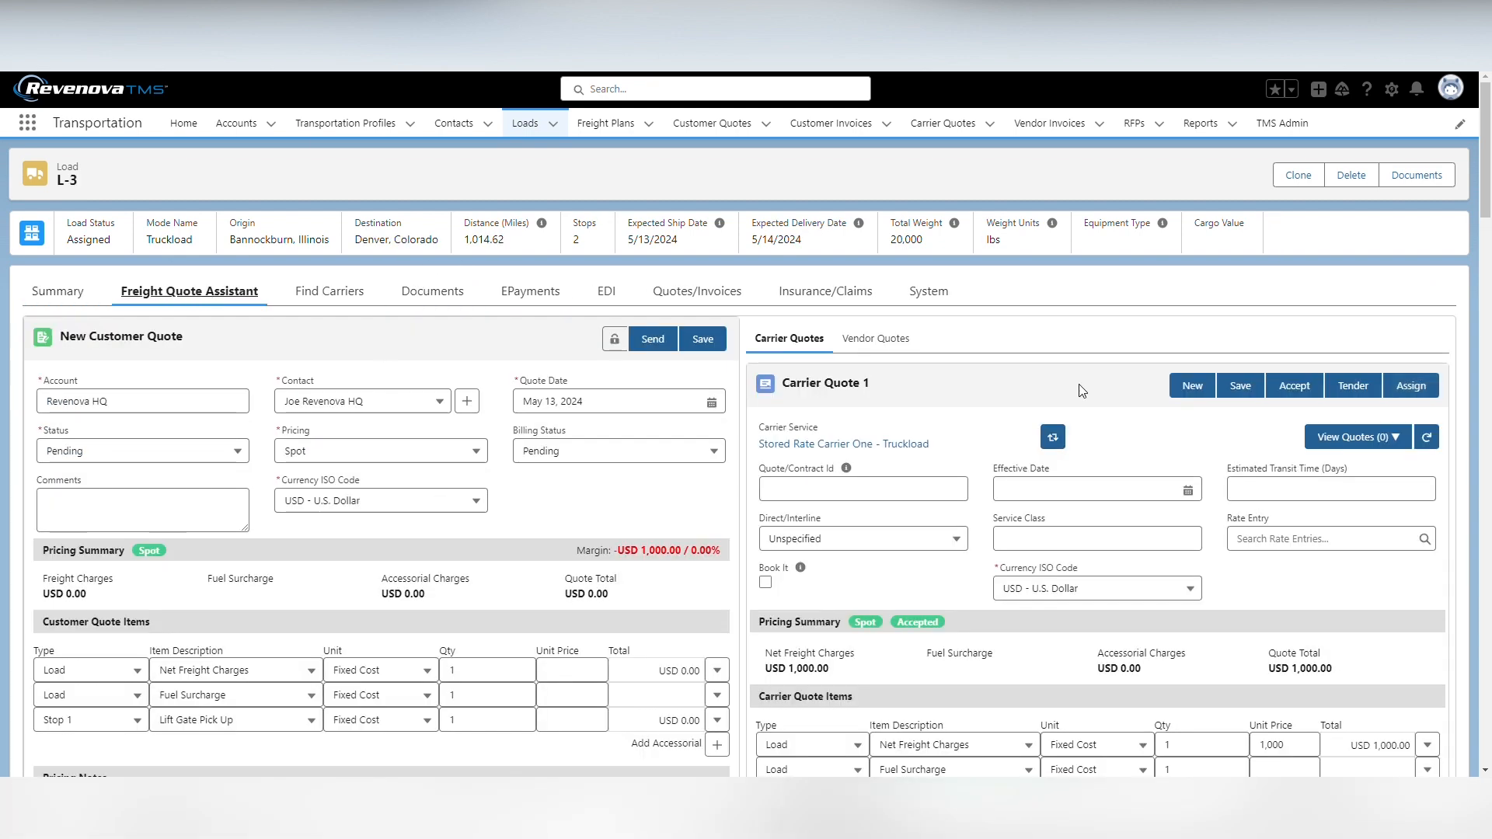
scroll(1133, 448, down, 2)
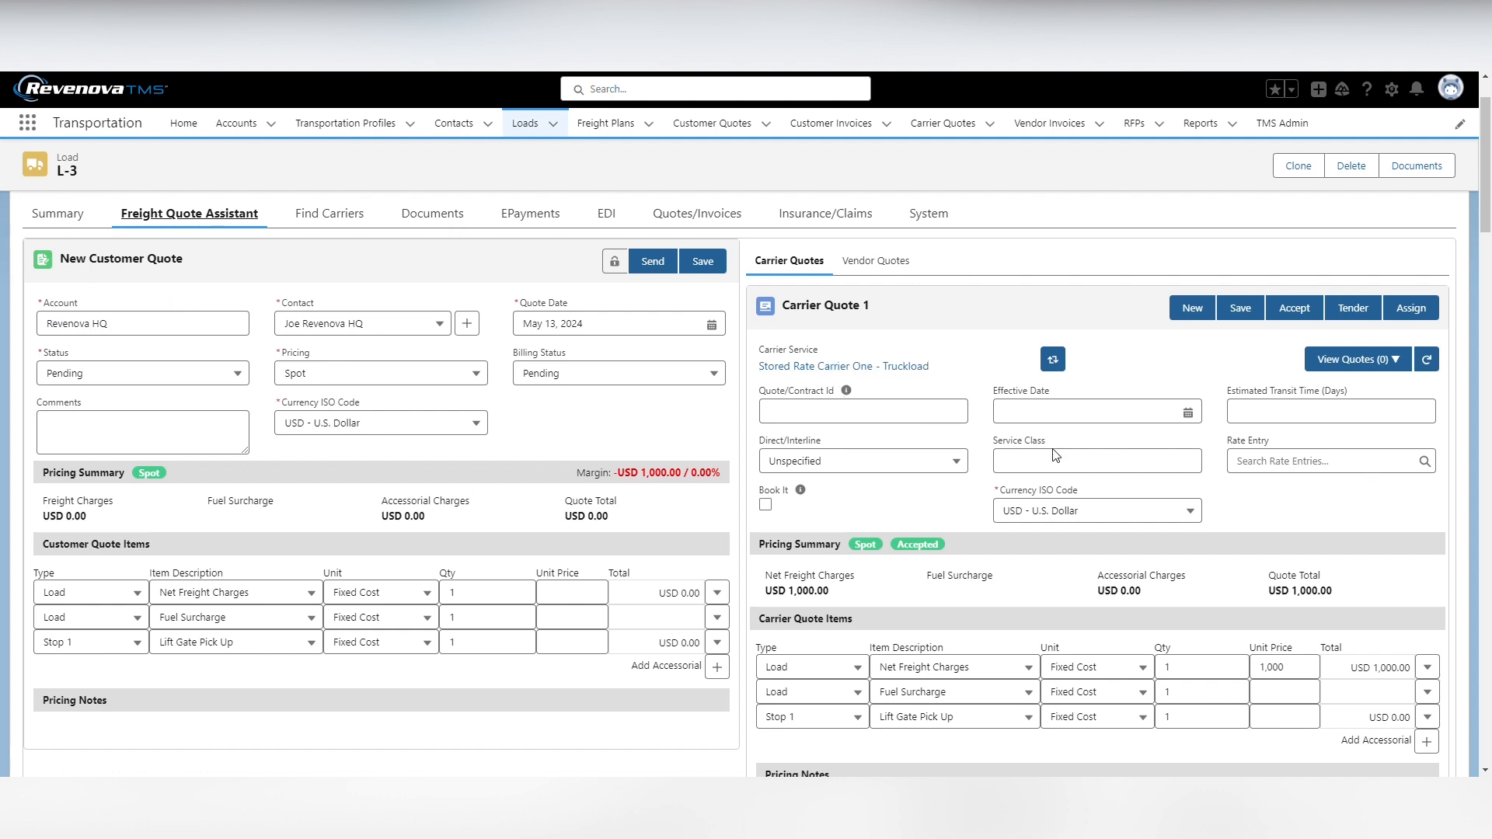
scroll(927, 600, up, 2)
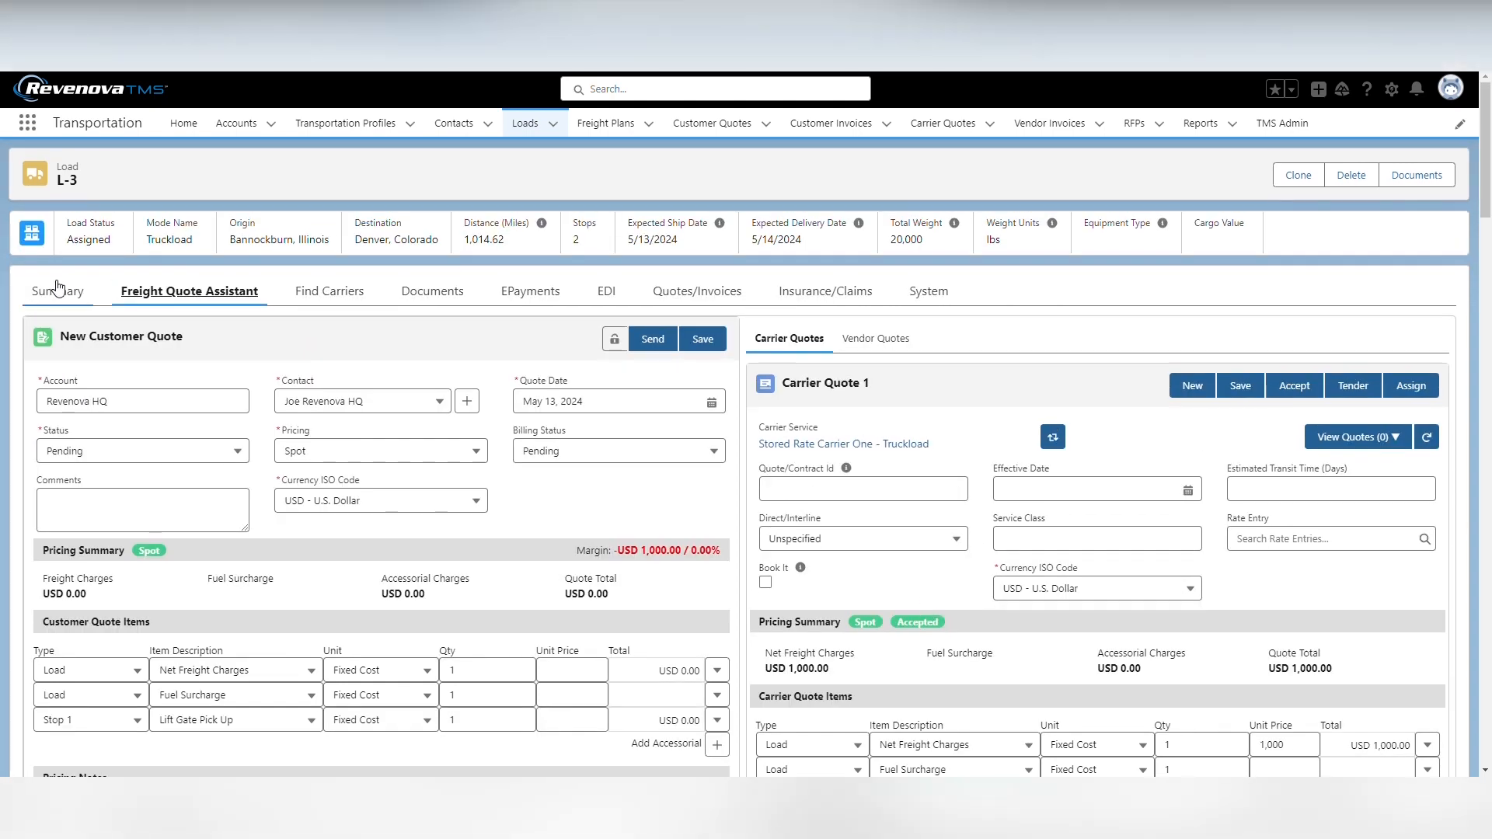
click(58, 290)
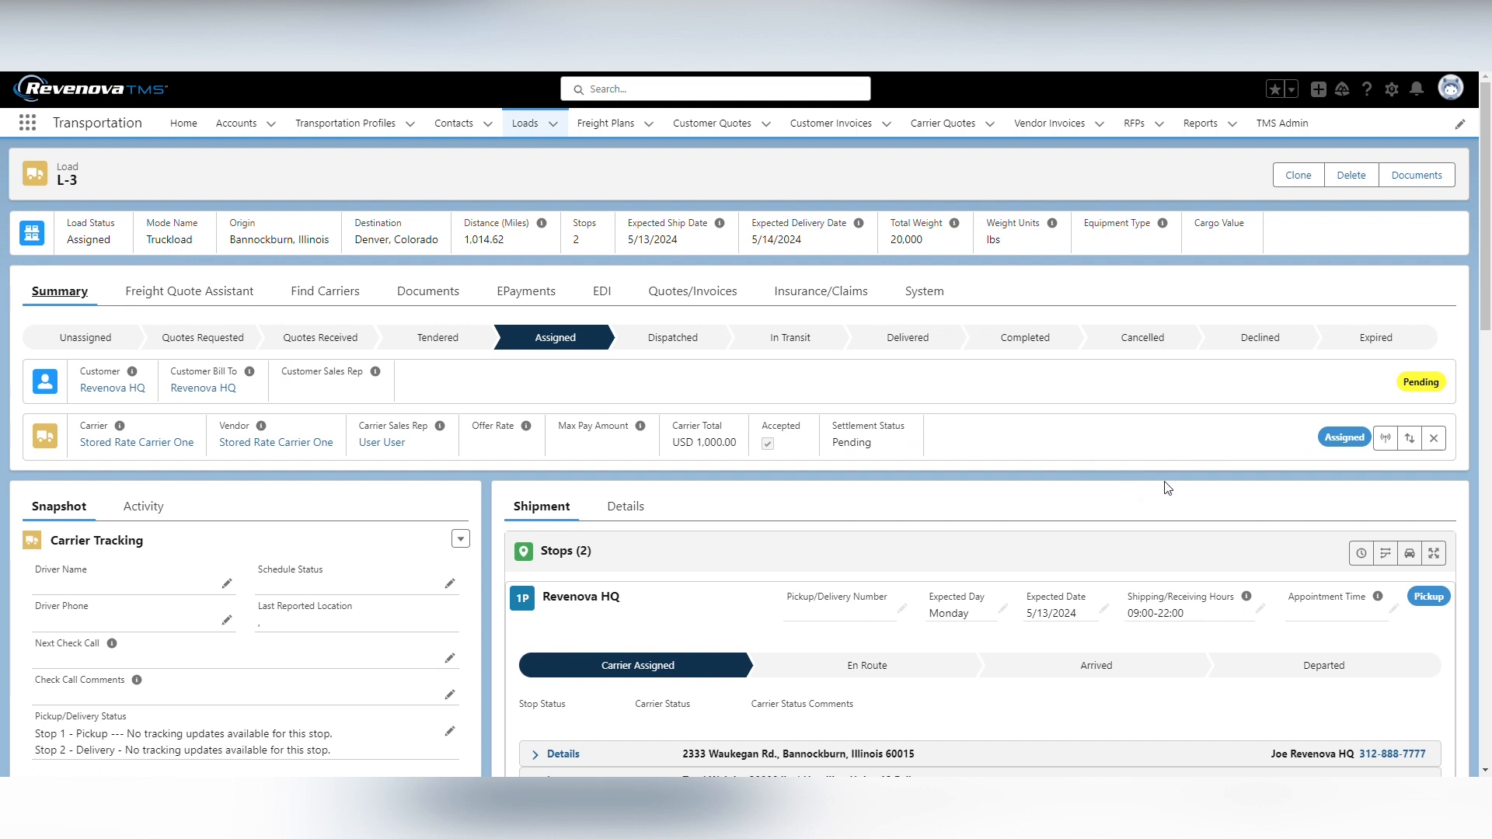
- Start removing the assigned carrier Stored Rate Carrier One from load L-3 and enable a removal charge
click(1436, 443)
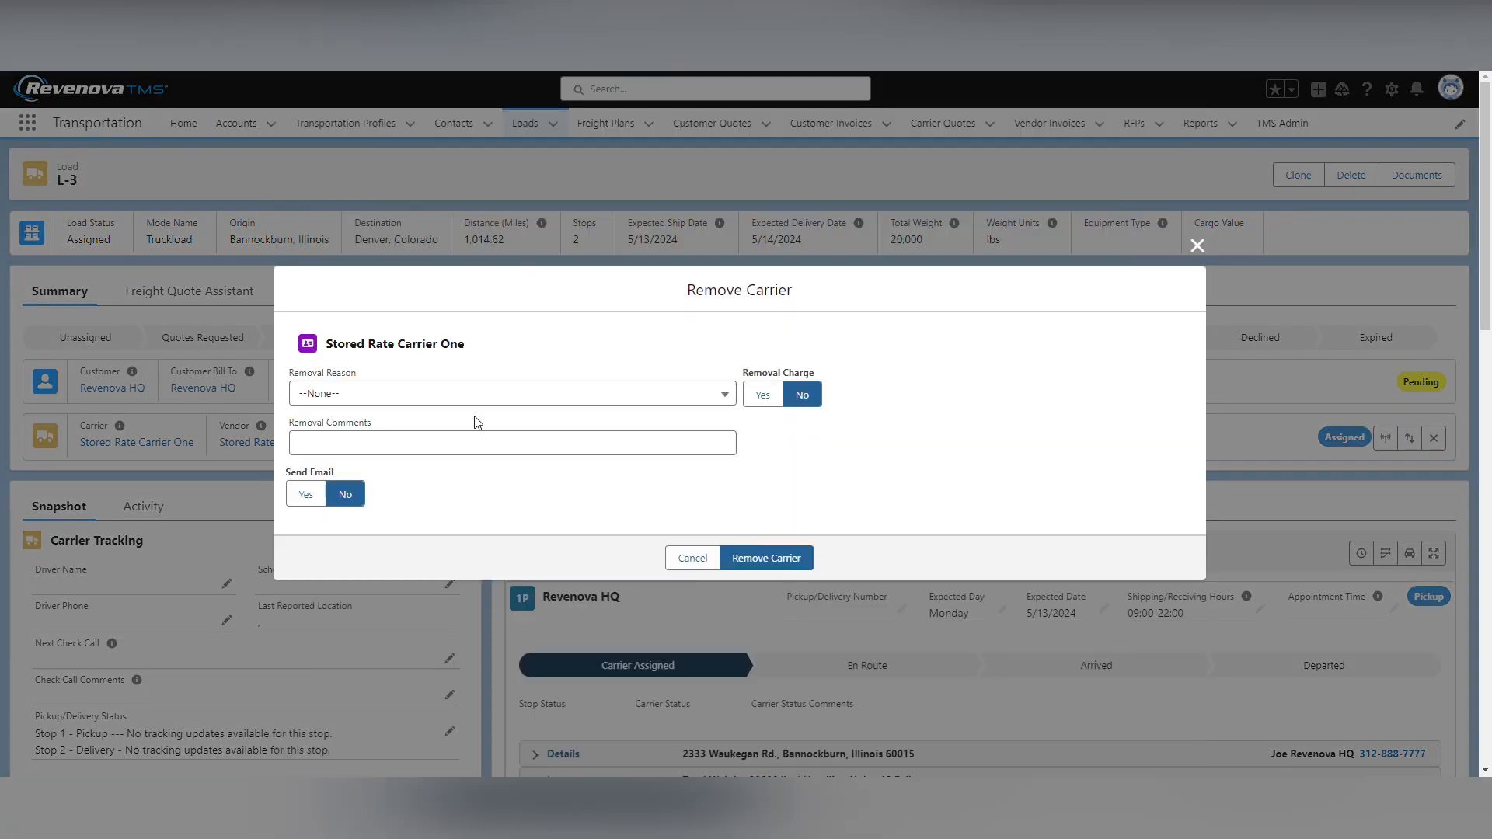
click(760, 398)
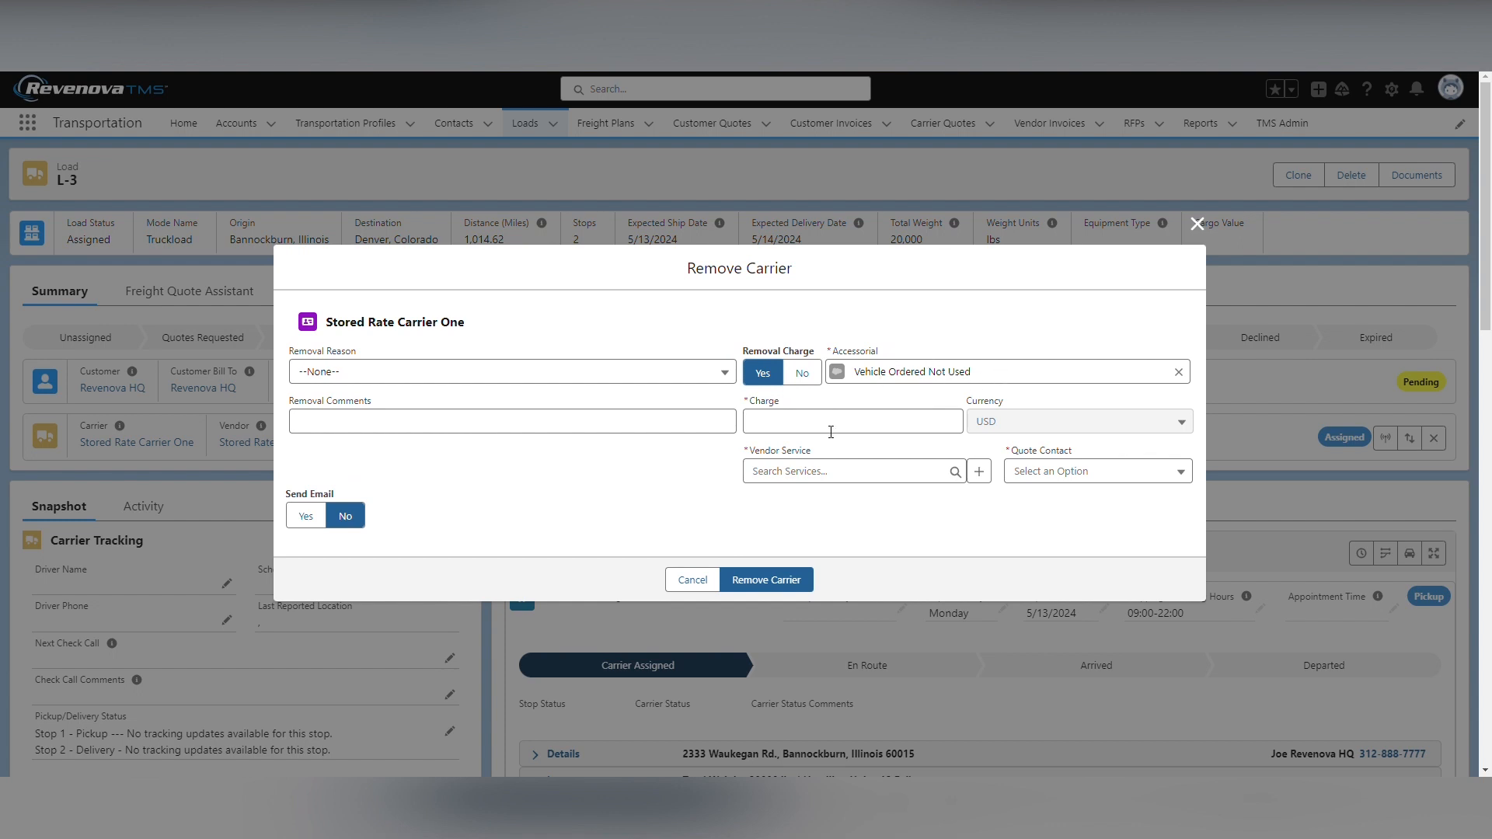
click(776, 426)
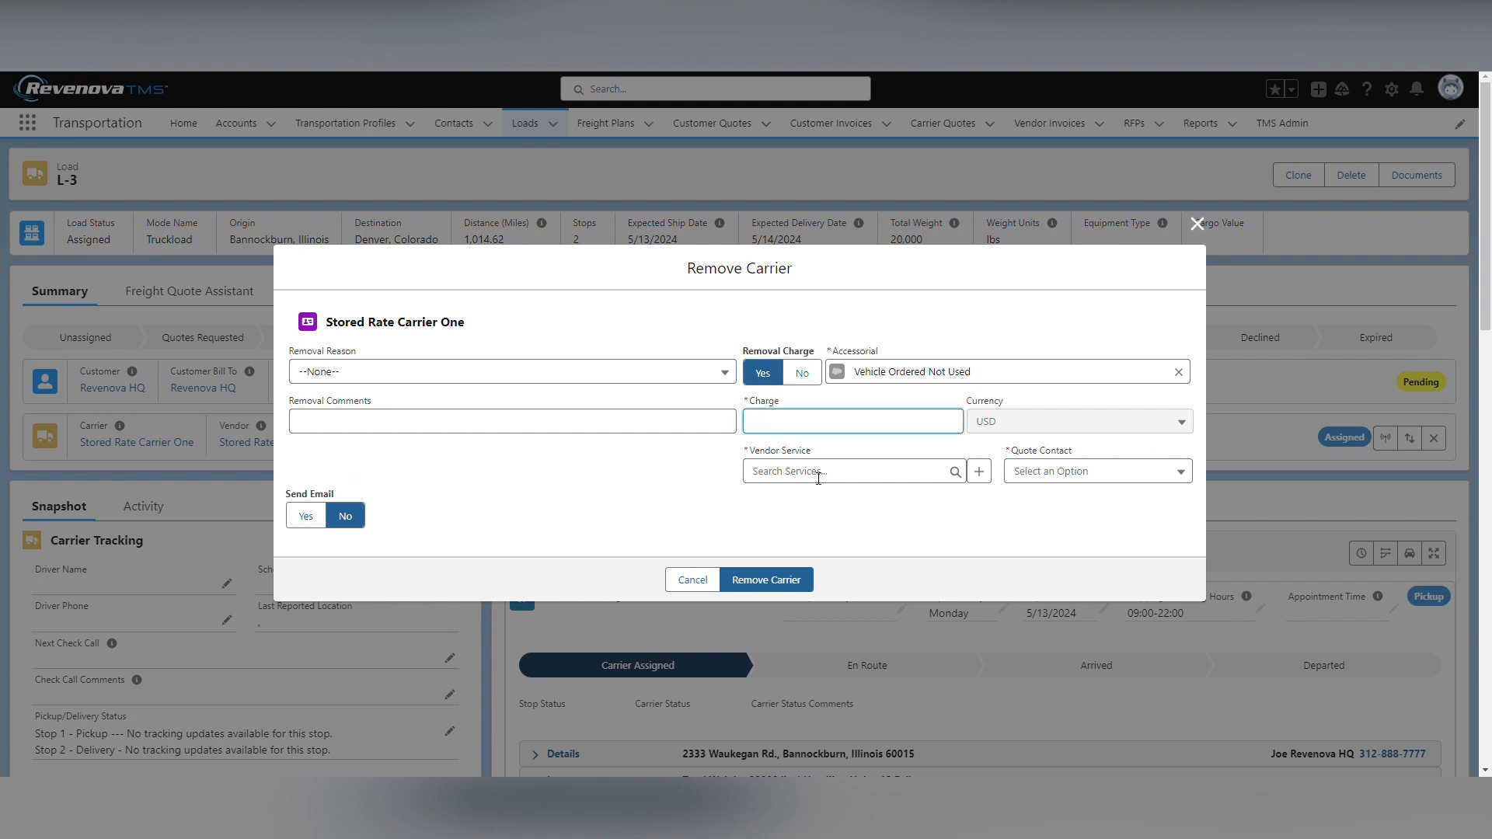
- Choose the Stored Rate Carrier One vendor service for the removal charge, and view the New Vendor Service form without saving it
click(837, 462)
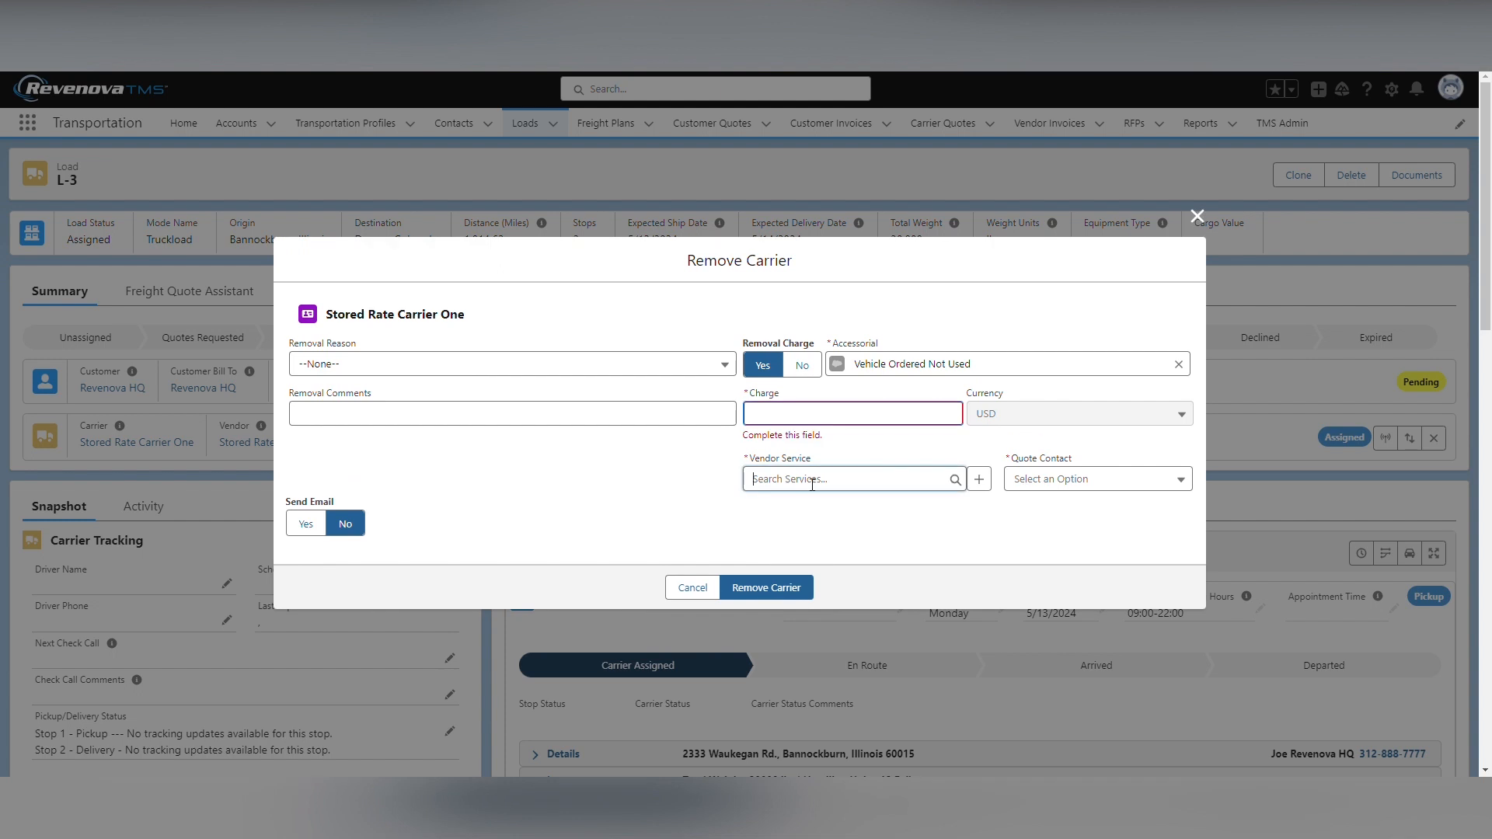
text(L)
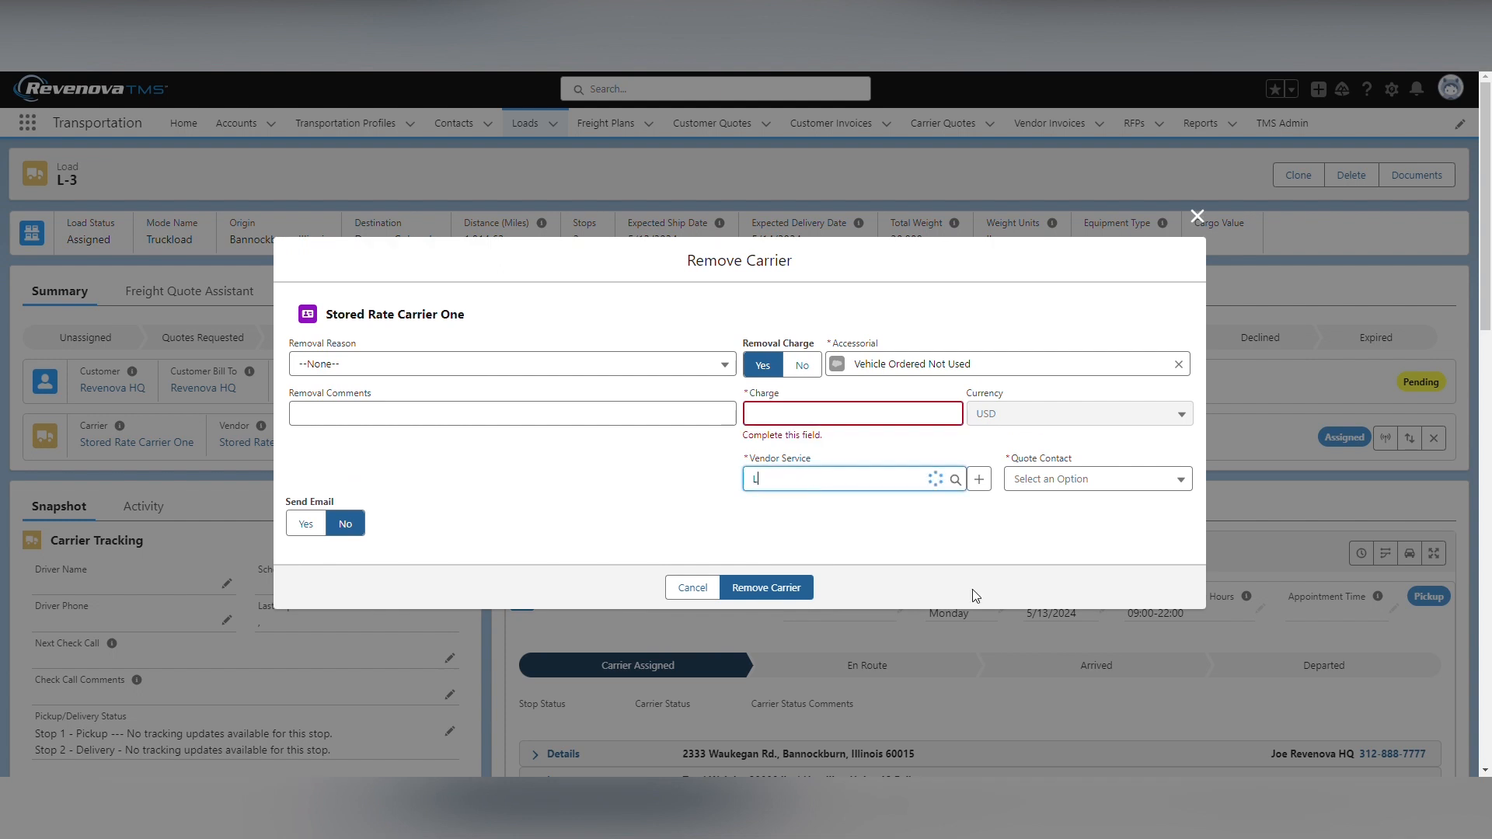
key(BackSpace)
text(Stored Rate)
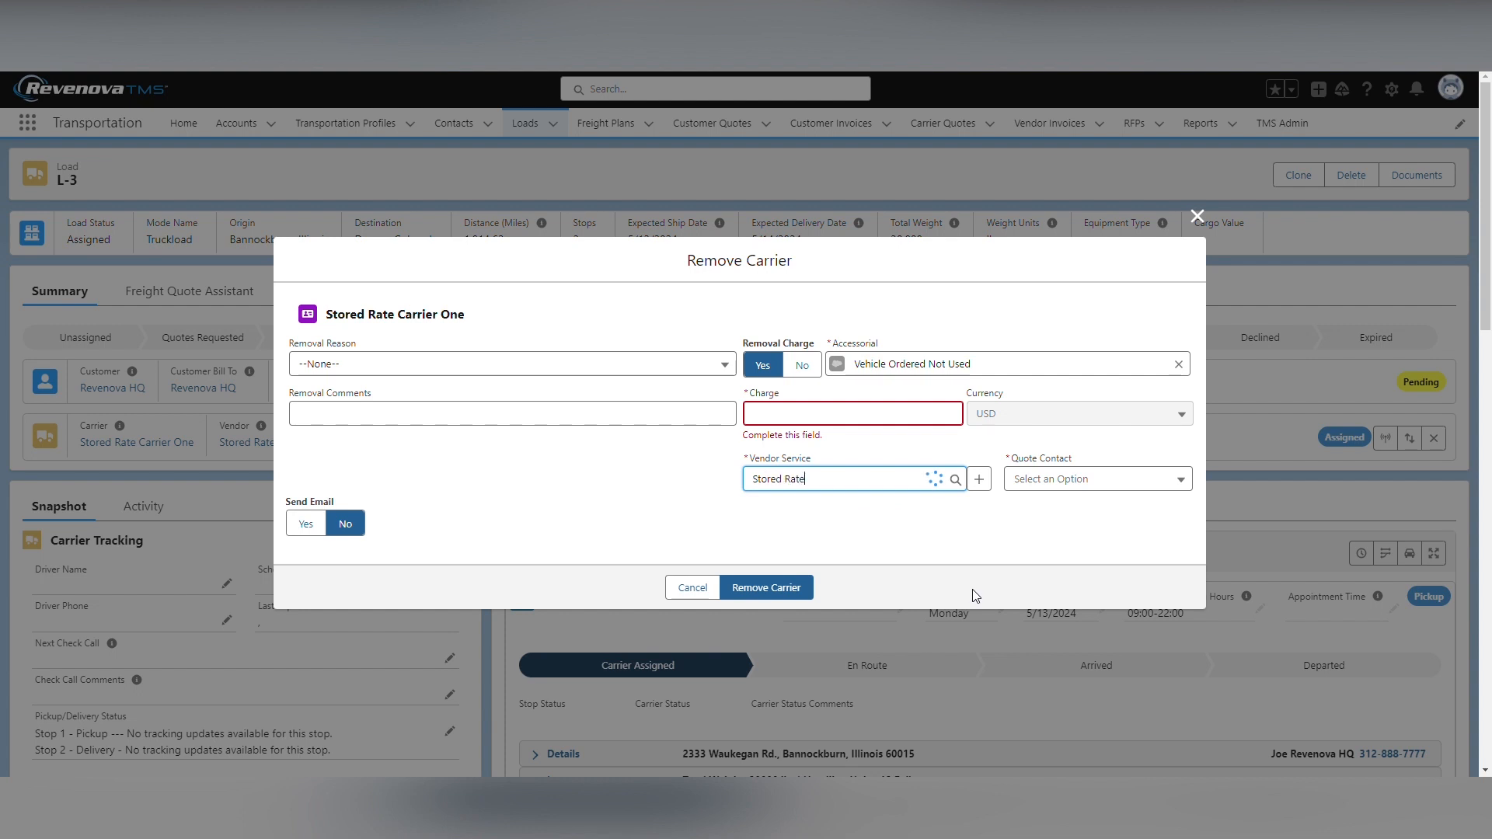
click(867, 510)
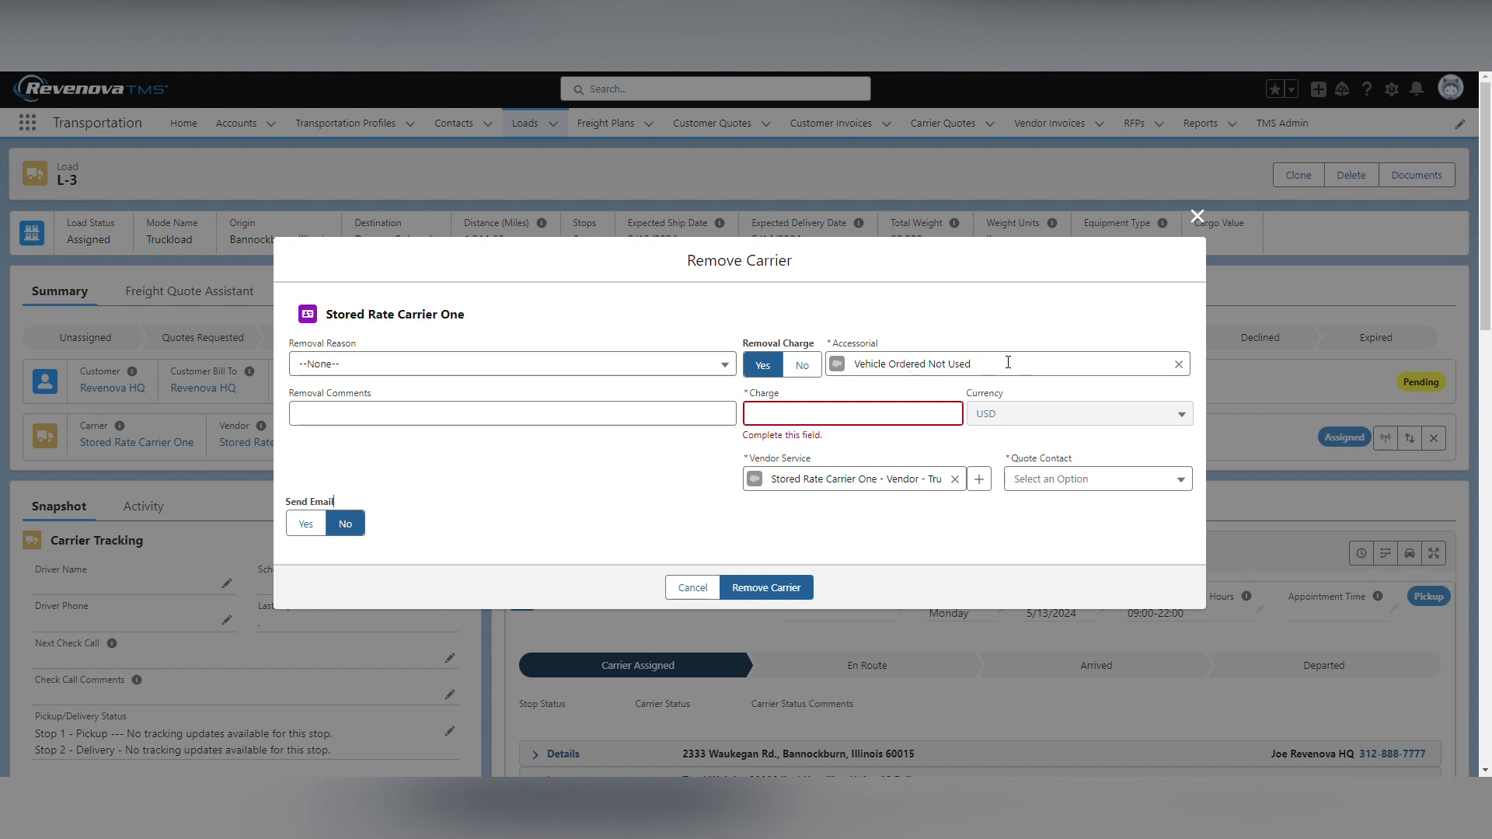
click(979, 478)
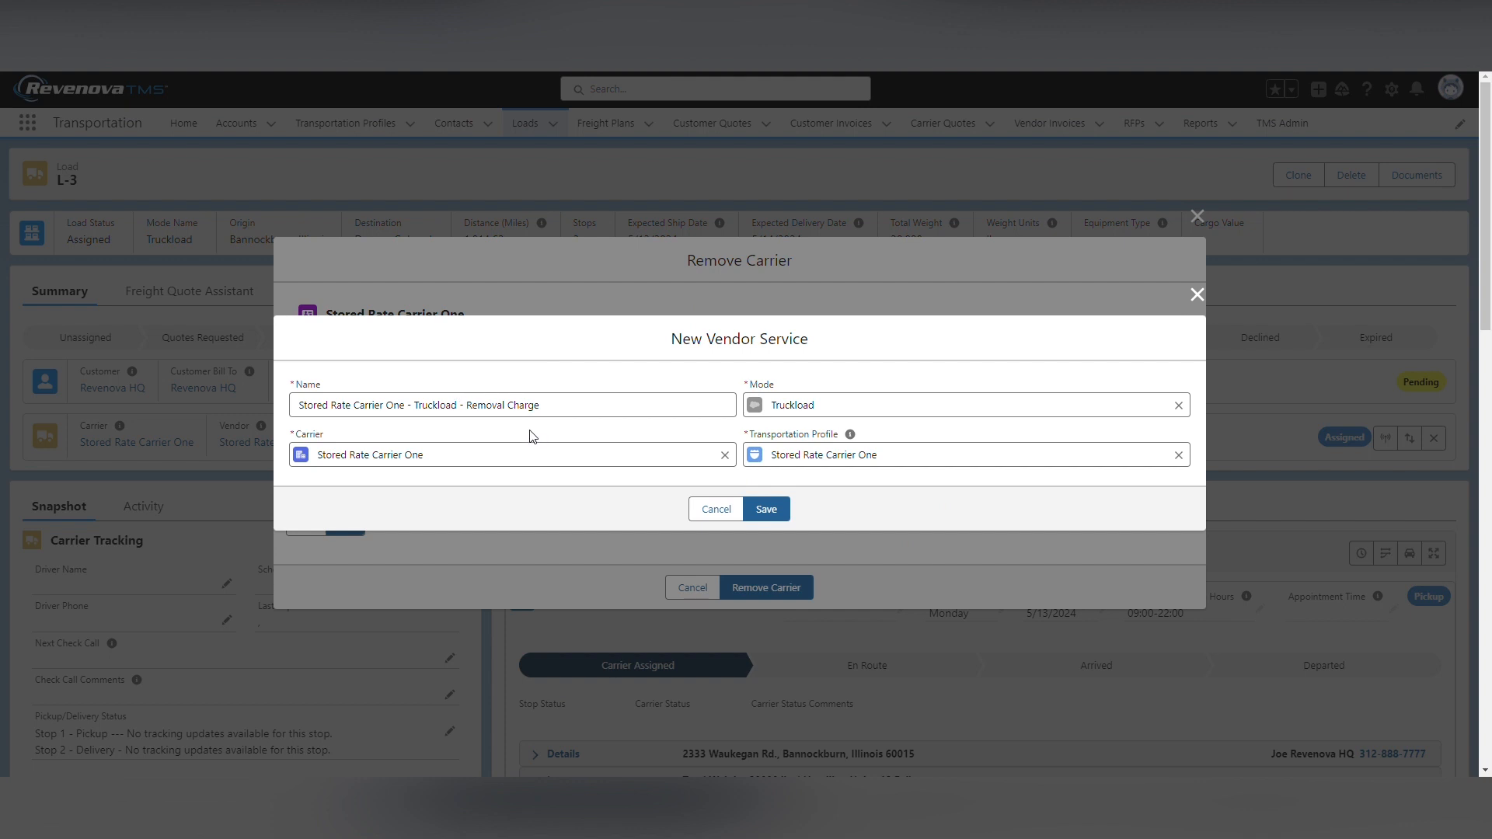
click(718, 510)
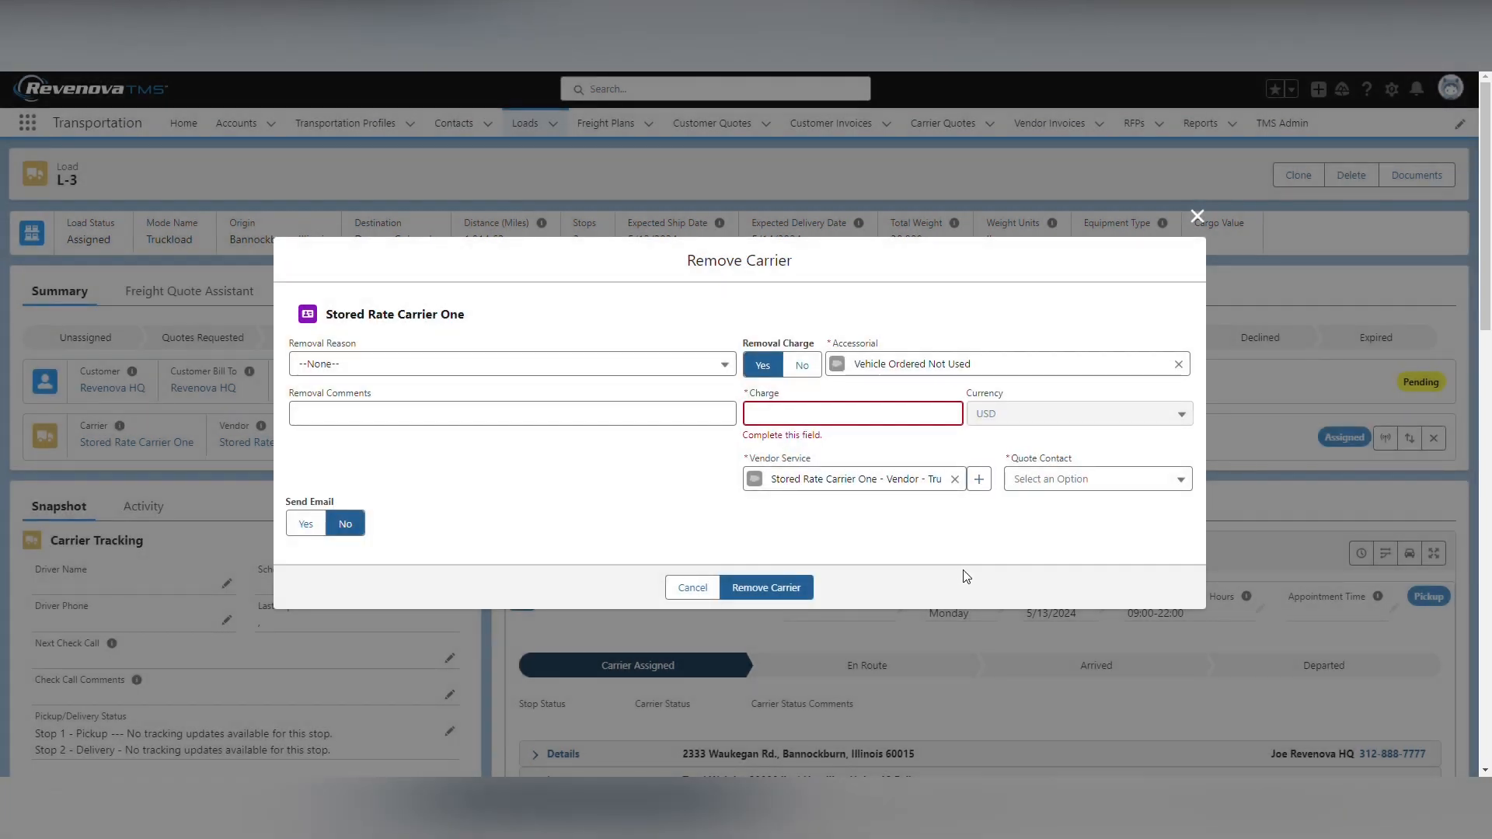
- Select the carrier's quote contact, set the removal charge to 250.00 USD, and remove Stored Rate Carrier One from load L-3
click(1069, 480)
click(830, 412)
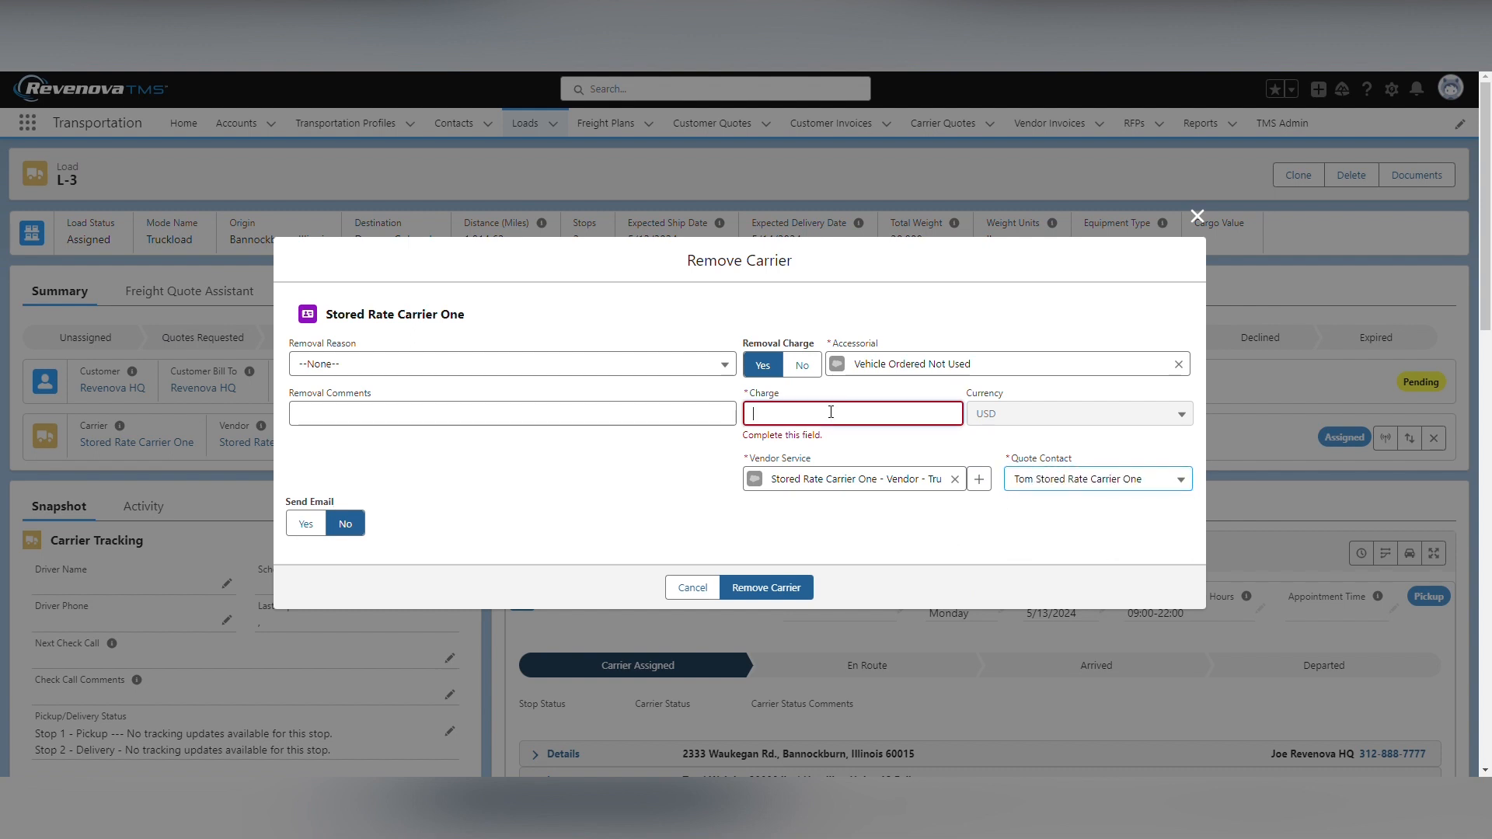
click(940, 547)
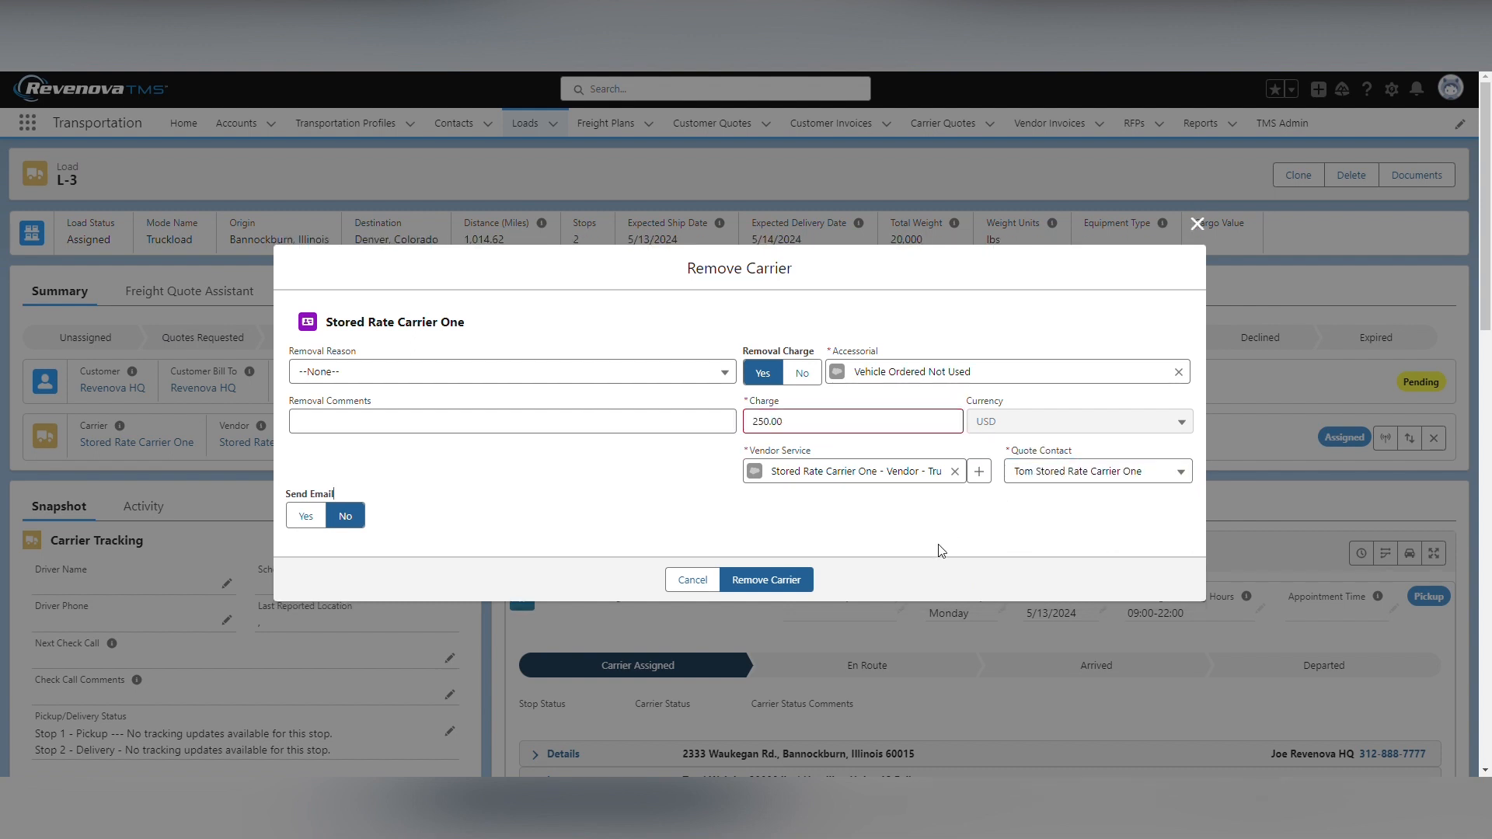
click(790, 581)
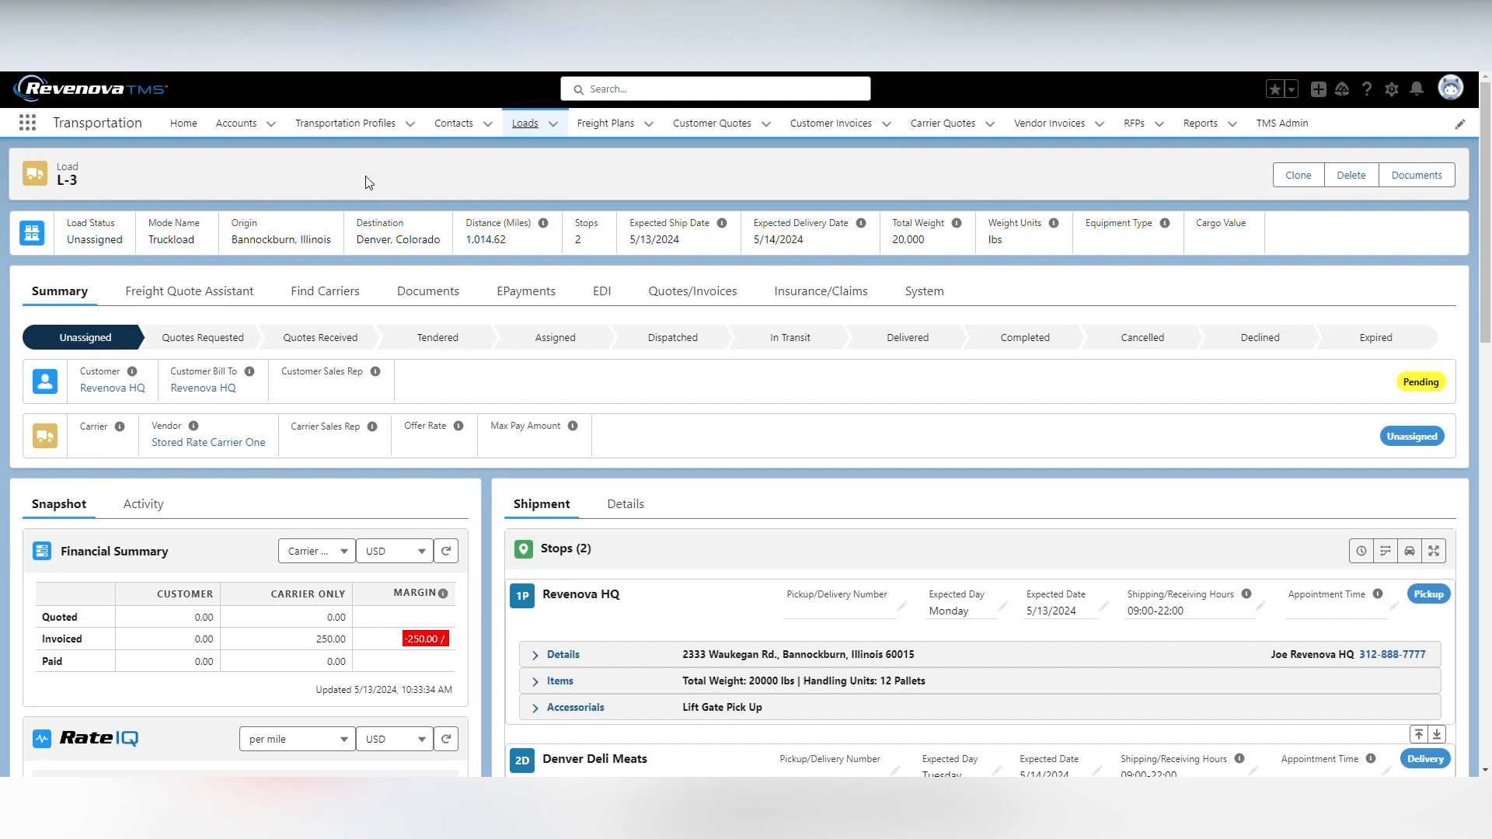
- Review load L-3's carrier quote and its list of existing carrier quotes in the Freight Quote Assistant
click(237, 293)
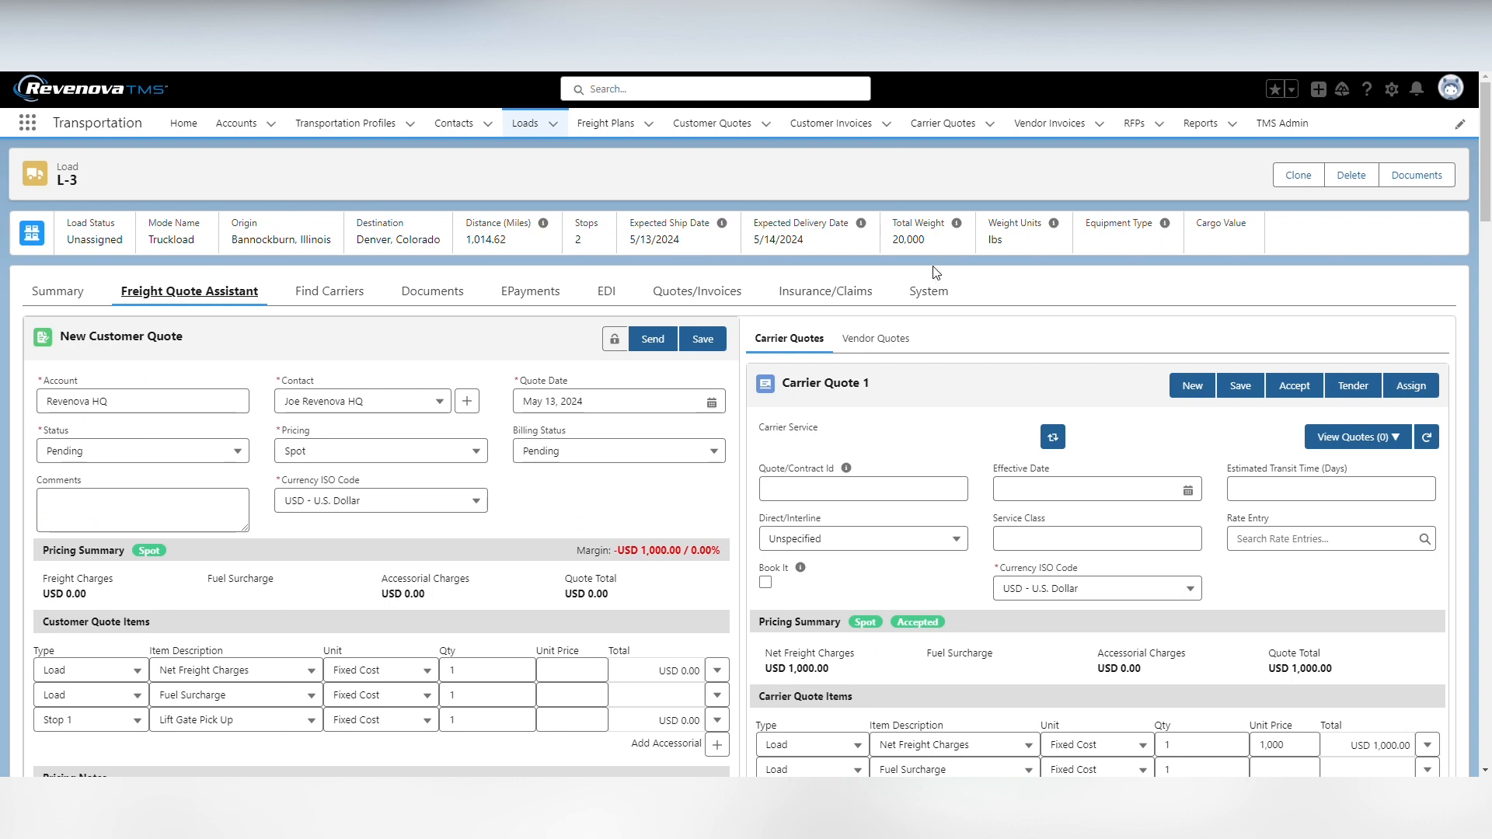
scroll(1087, 362, down, 2)
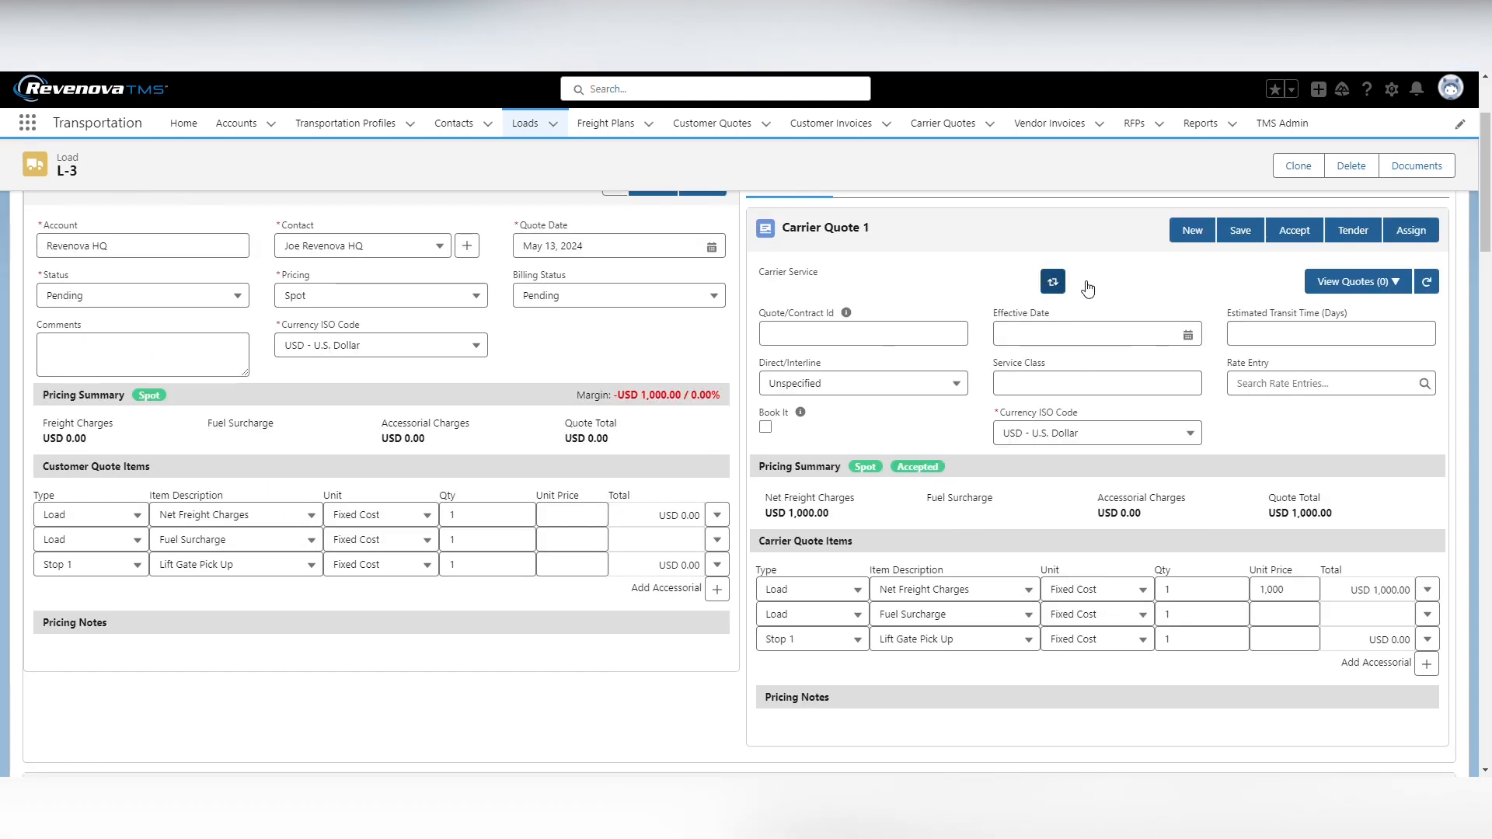
scroll(1230, 348, up, 2)
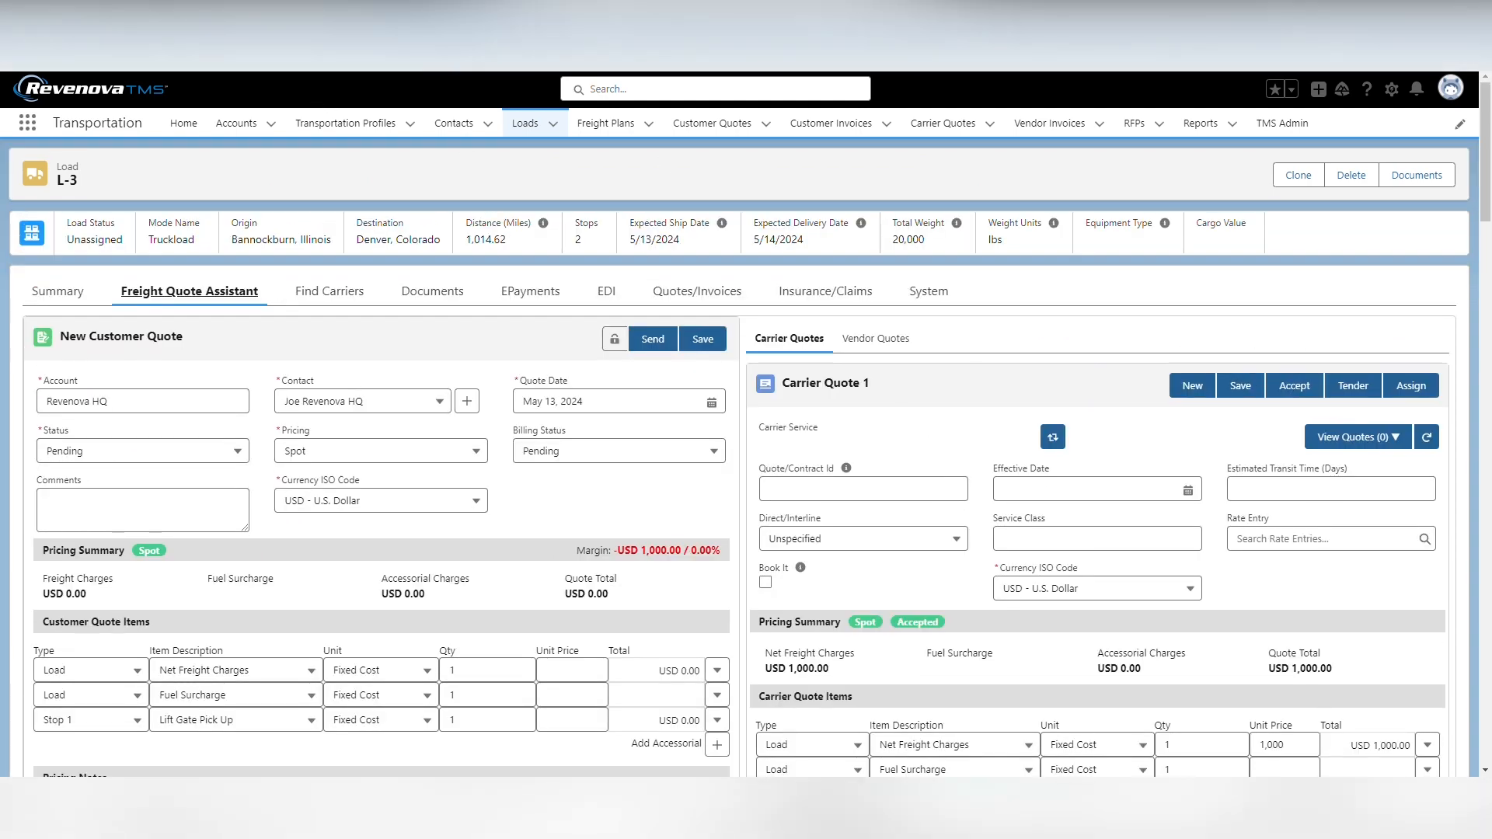
click(1383, 438)
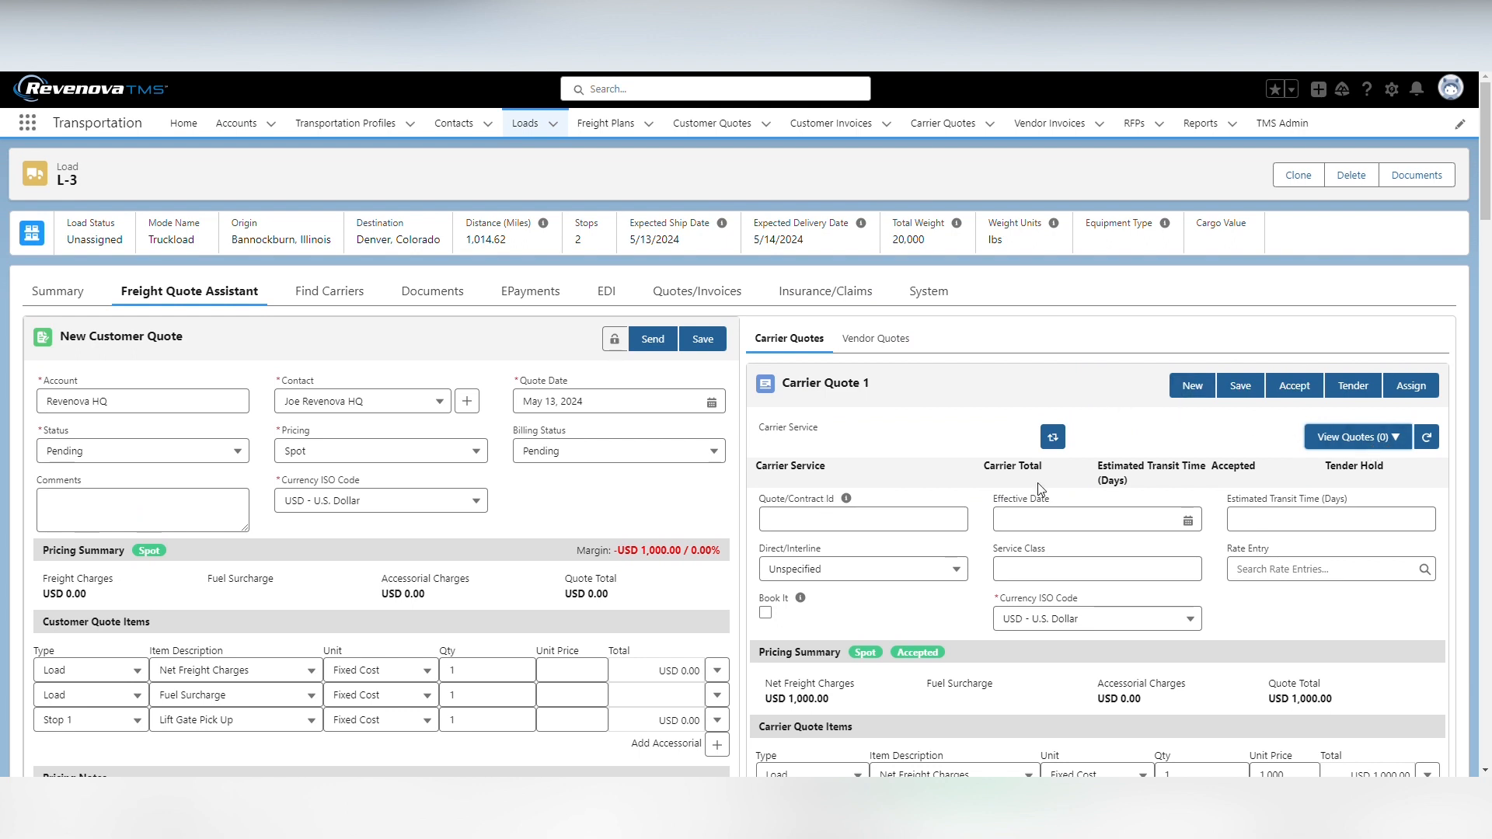
click(1364, 436)
- Review load L-3's vendor quote for the Vehicle Ordered Not Used charge in the Freight Quote Assistant
click(874, 339)
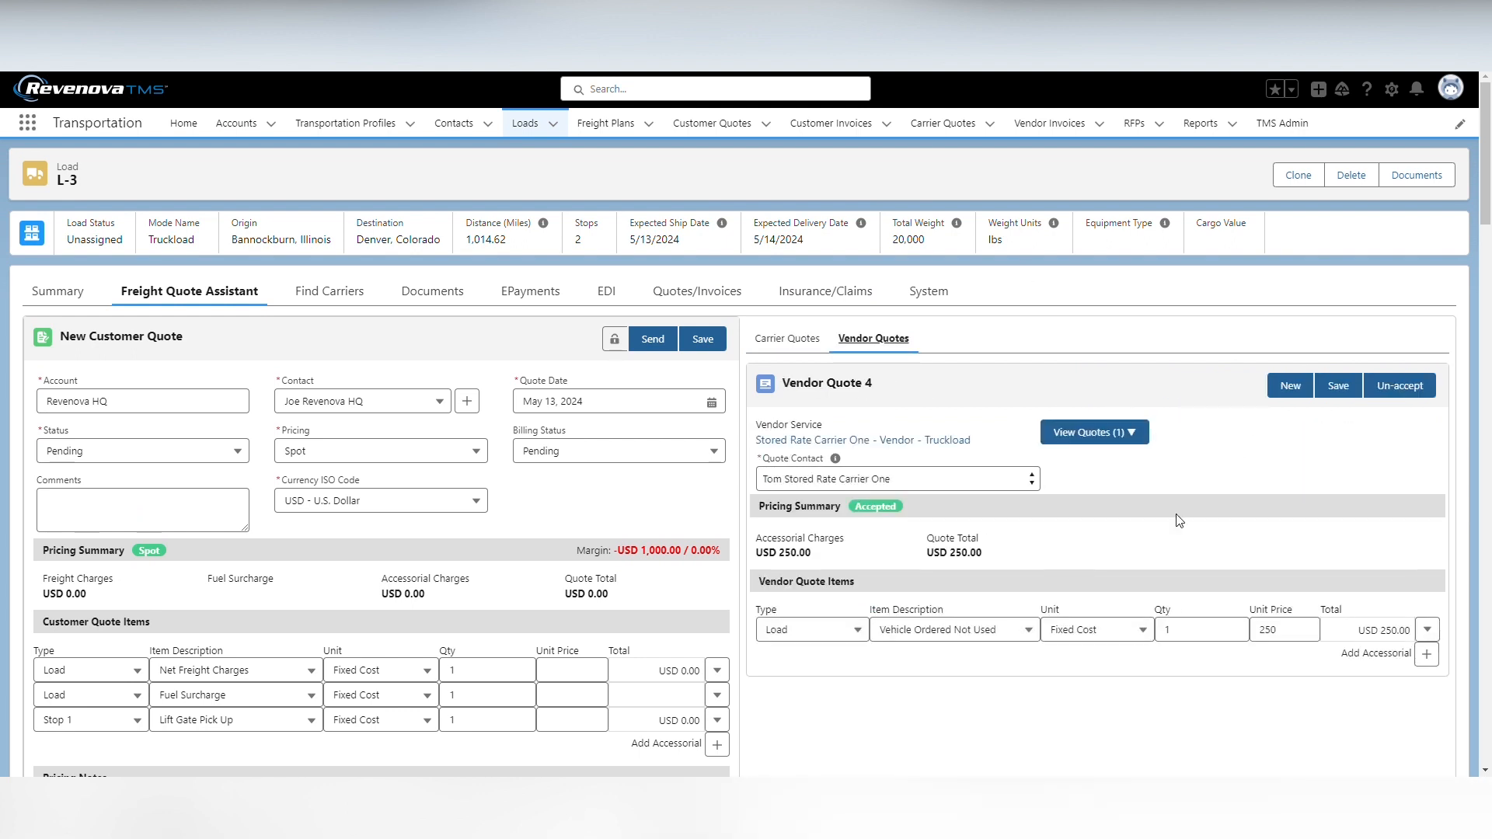
scroll(936, 556, down, 1)
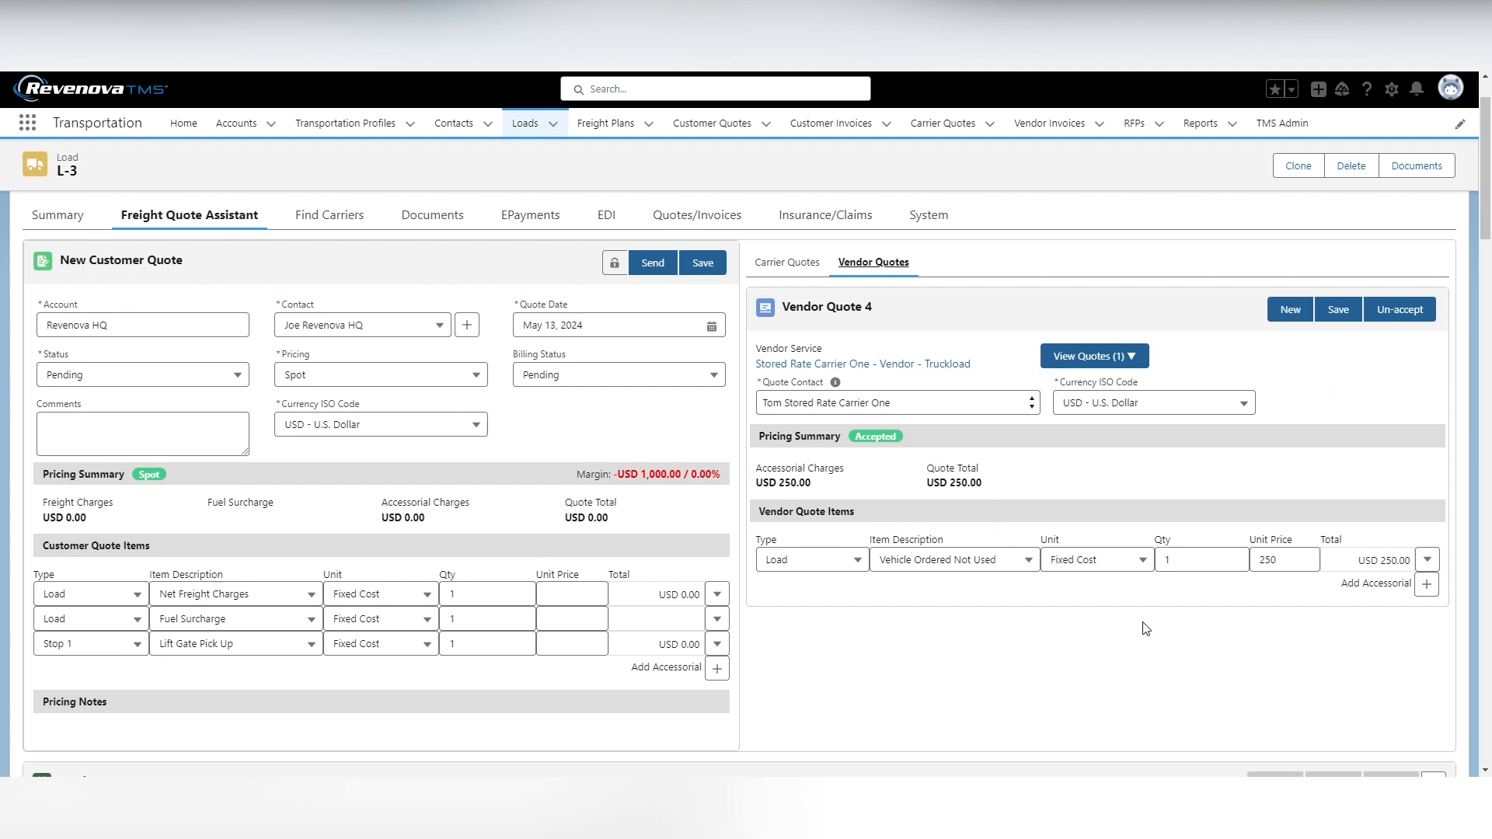
scroll(1145, 630, up, 1)
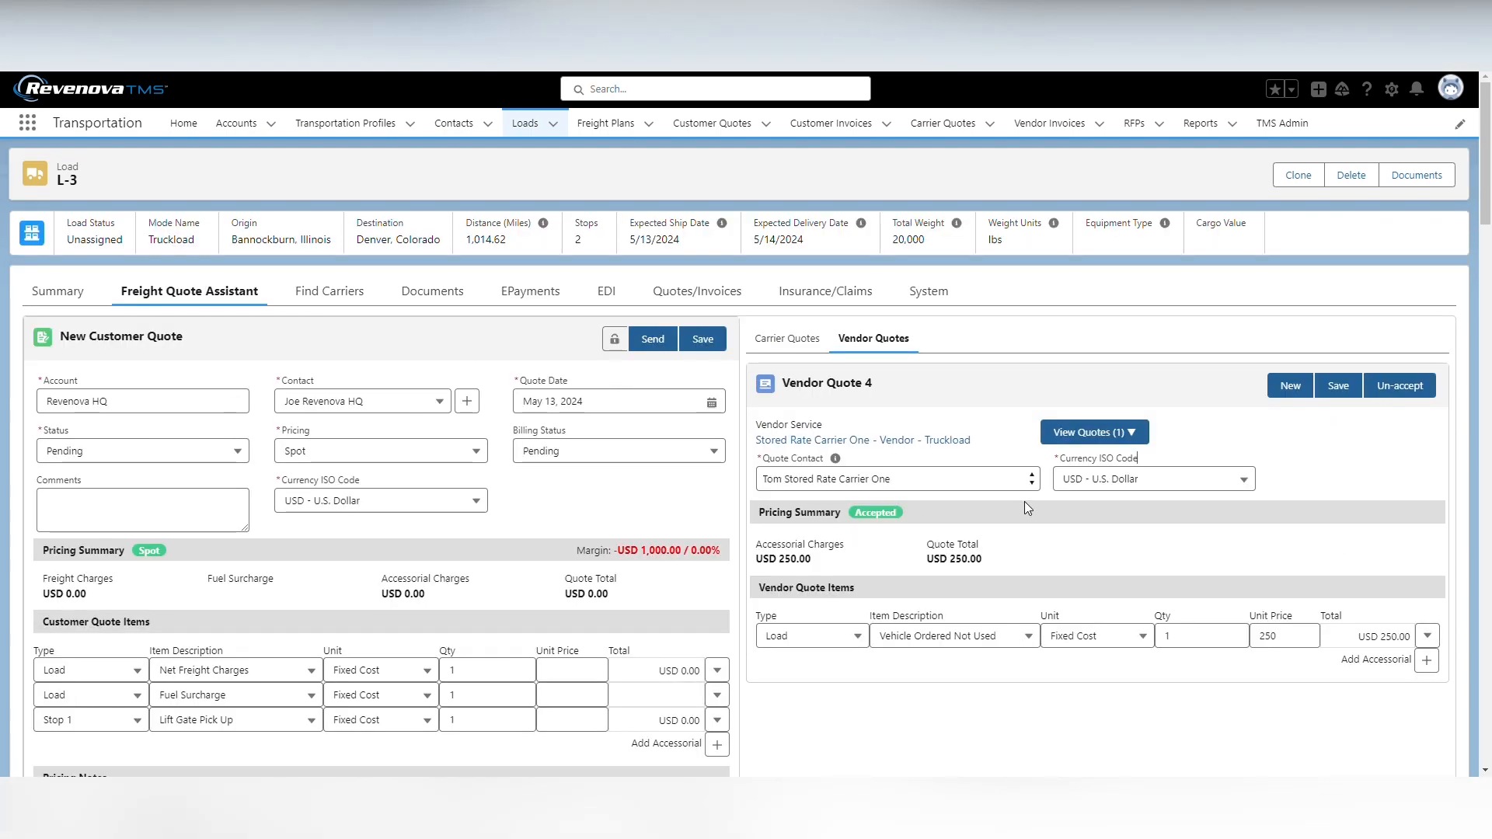
- Return to load L-3's summary and switch its Financial Summary to All Quotes
click(48, 289)
scroll(468, 281, down, 3)
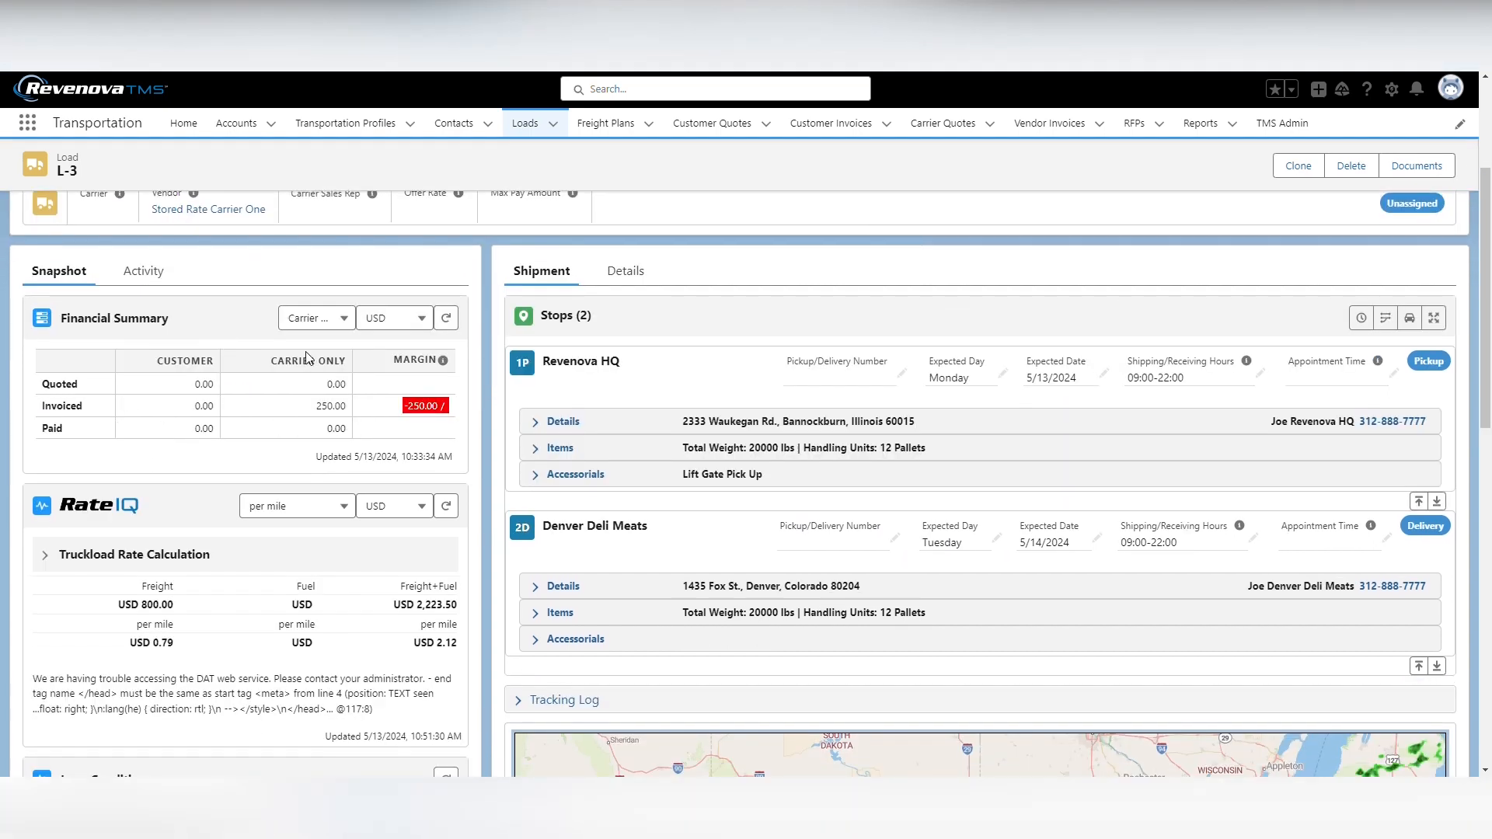
click(314, 323)
click(334, 373)
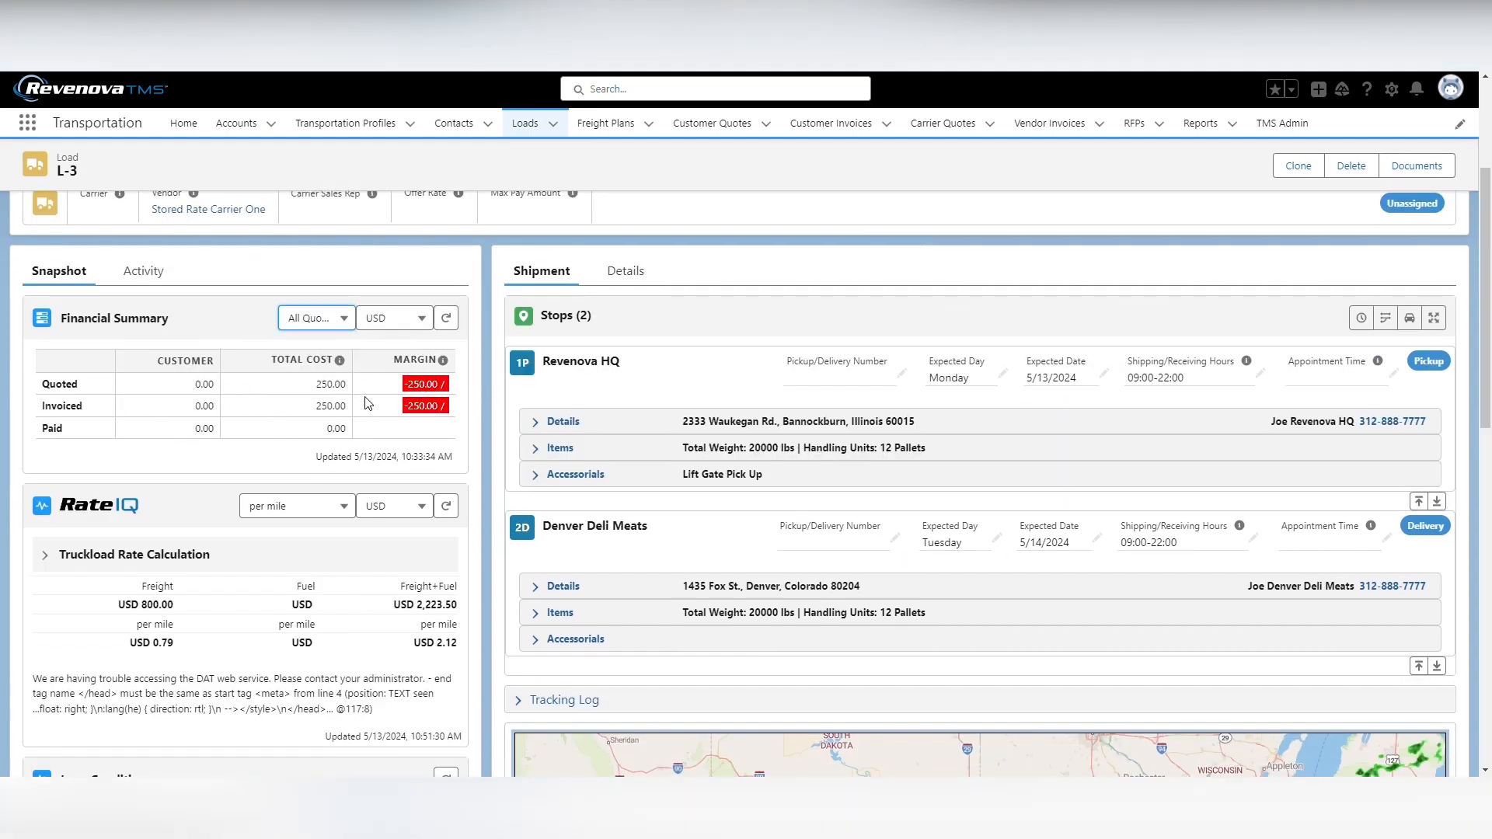